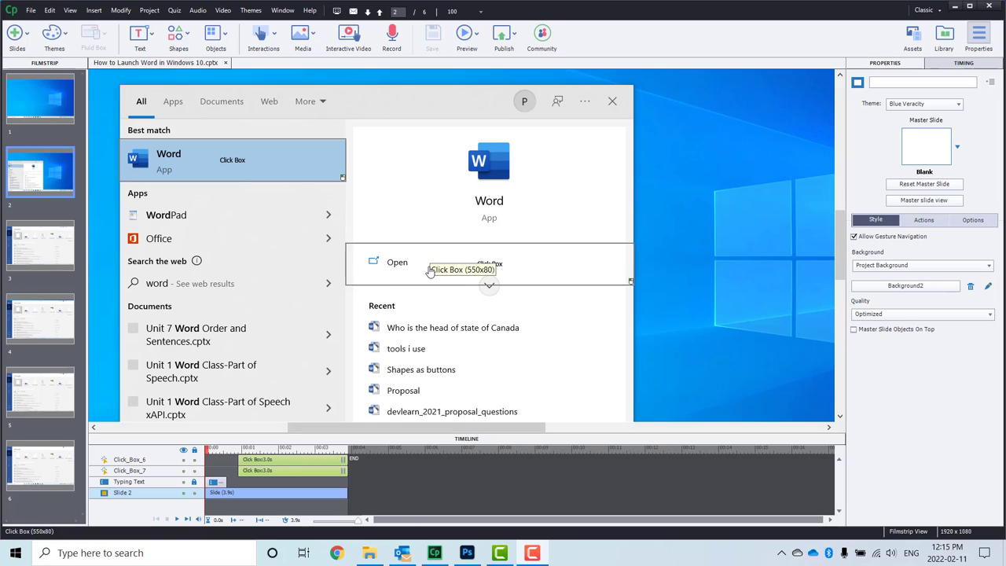
Select Click_Box_6 over the Word best-match entry on slide 2.
{"action": "left_click", "coordinate": [233, 161]}
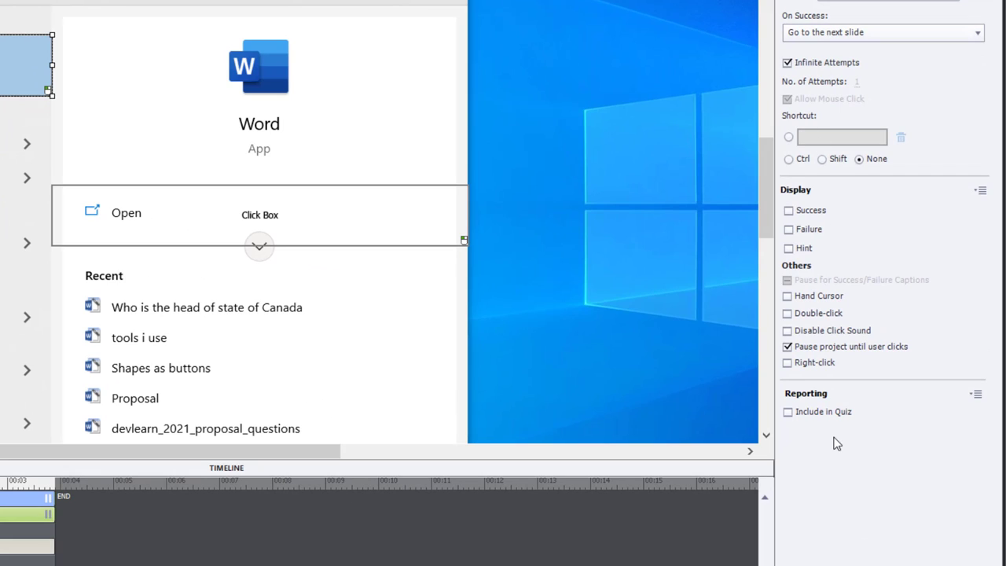
Include the Word click box in the quiz, worth 10 points.
{"action": "left_click", "coordinate": [787, 412]}
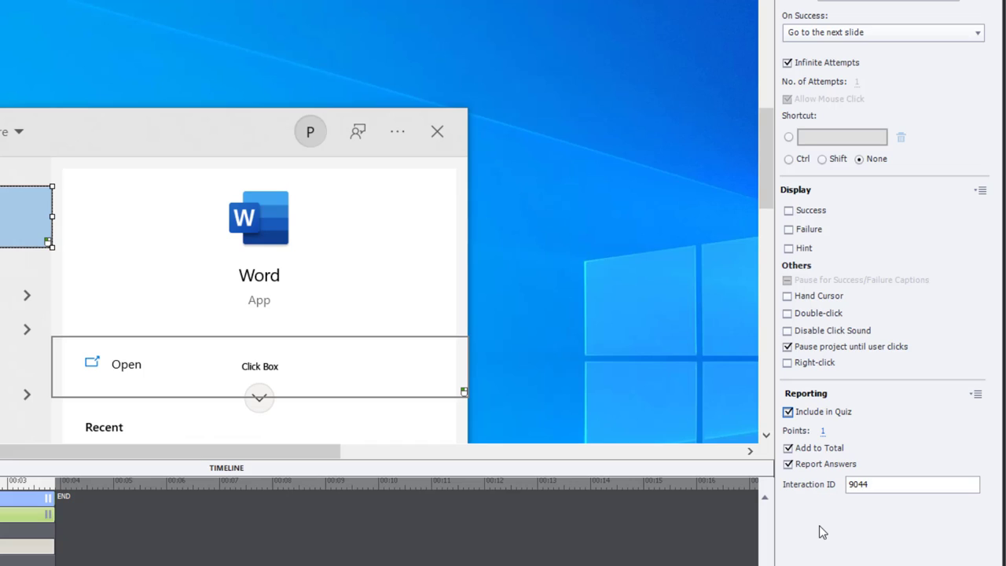
{"action": "scroll", "coordinate": [559, 296], "scroll_direction": "down", "scroll_amount": 3}
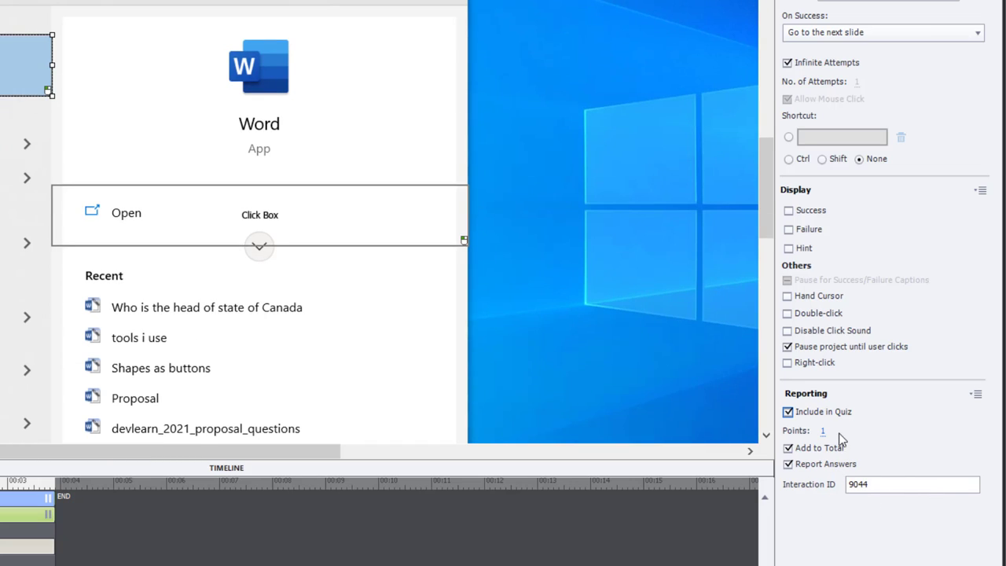
{"action": "left_click", "coordinate": [823, 431]}
{"action": "type", "text": "10"}
{"action": "key", "text": "Return"}
Include the Open-row click box in the quiz, also worth 10 points.
{"action": "left_click", "coordinate": [180, 243]}
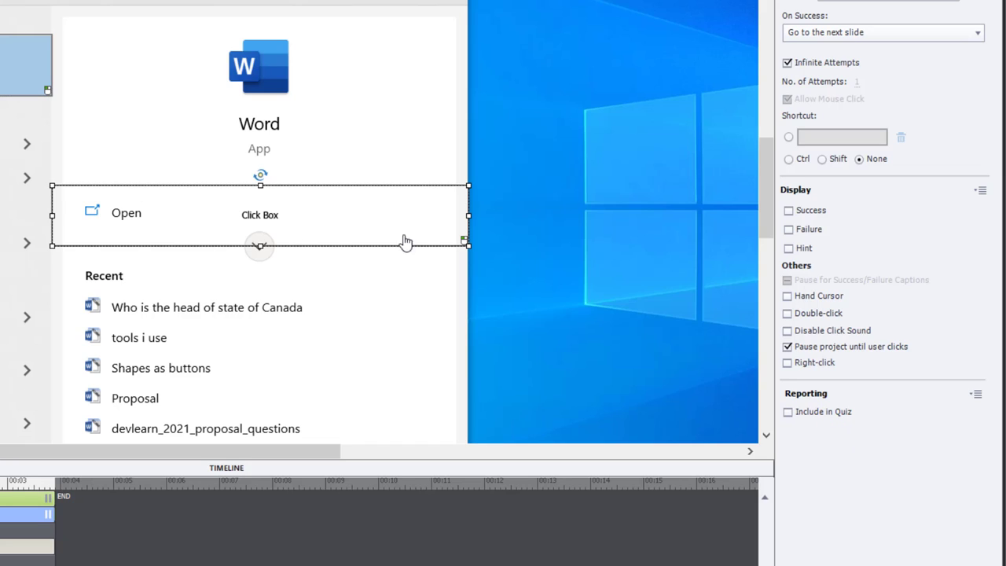
{"action": "left_click", "coordinate": [788, 412]}
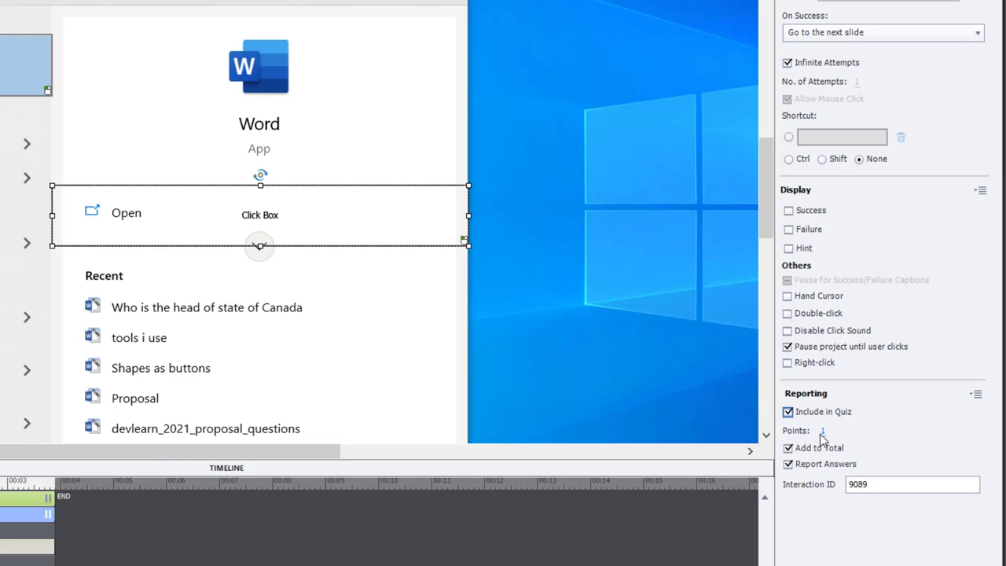
{"action": "left_click", "coordinate": [823, 430]}
{"action": "type", "text": "10"}
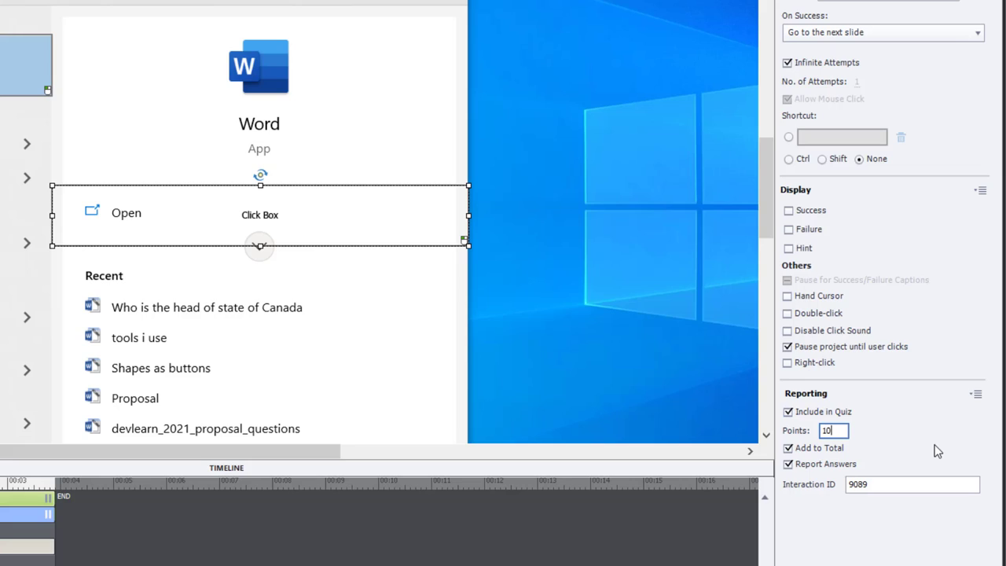
{"action": "key", "text": "Return"}
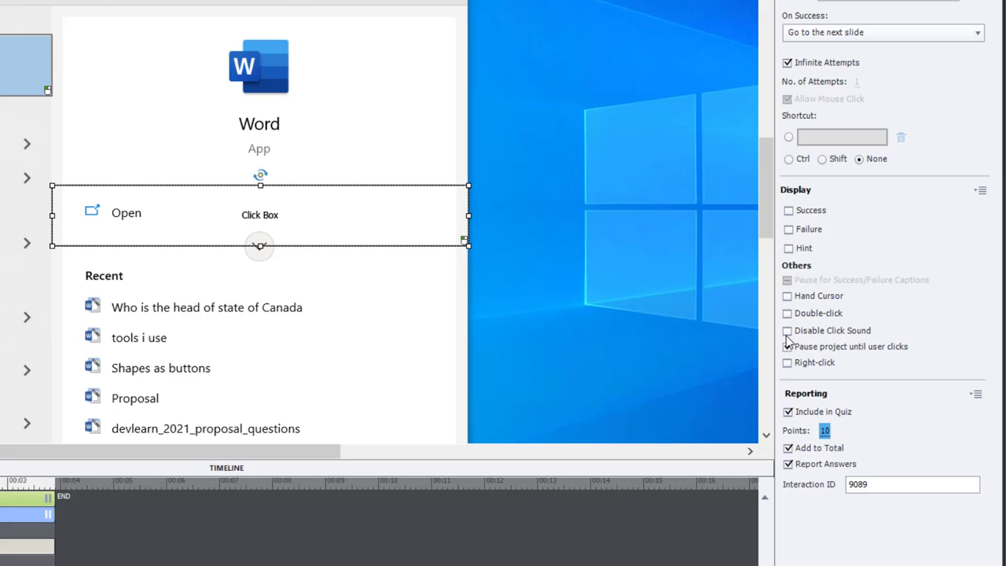
{"action": "left_click", "coordinate": [211, 224]}
Turn off Include in Quiz for both the Open-row and Word click boxes.
{"action": "left_click", "coordinate": [788, 412]}
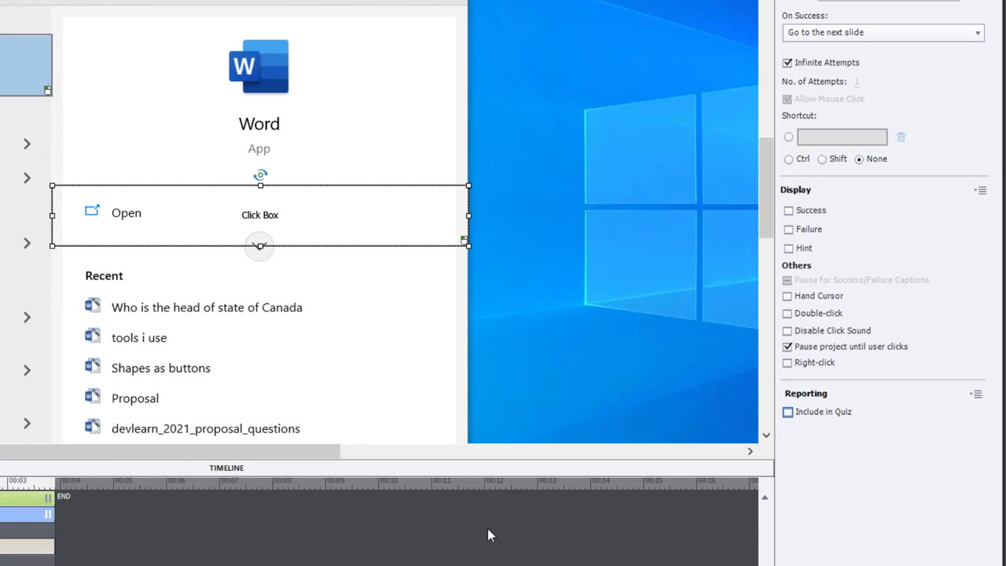
{"action": "left_click", "coordinate": [788, 412]}
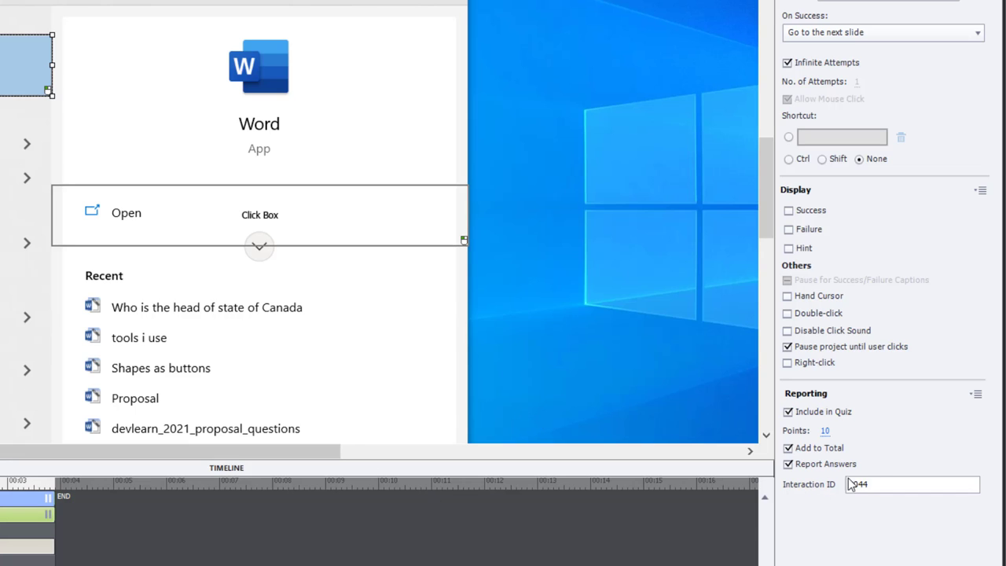
{"action": "left_click", "coordinate": [788, 412]}
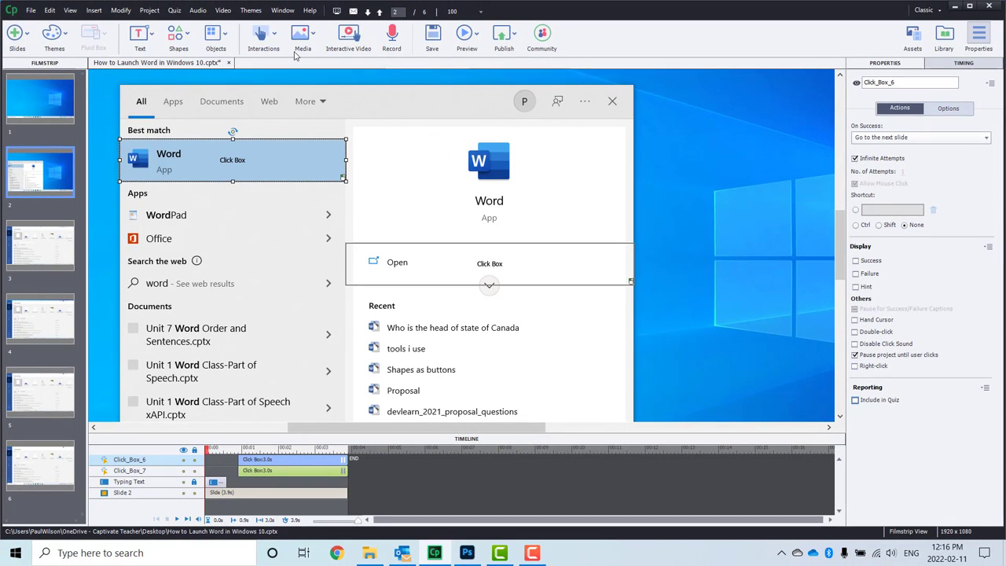
Zoom the slide view to 50% to see the whole slide.
{"action": "left_click", "coordinate": [493, 256]}
{"action": "left_click", "coordinate": [303, 165]}
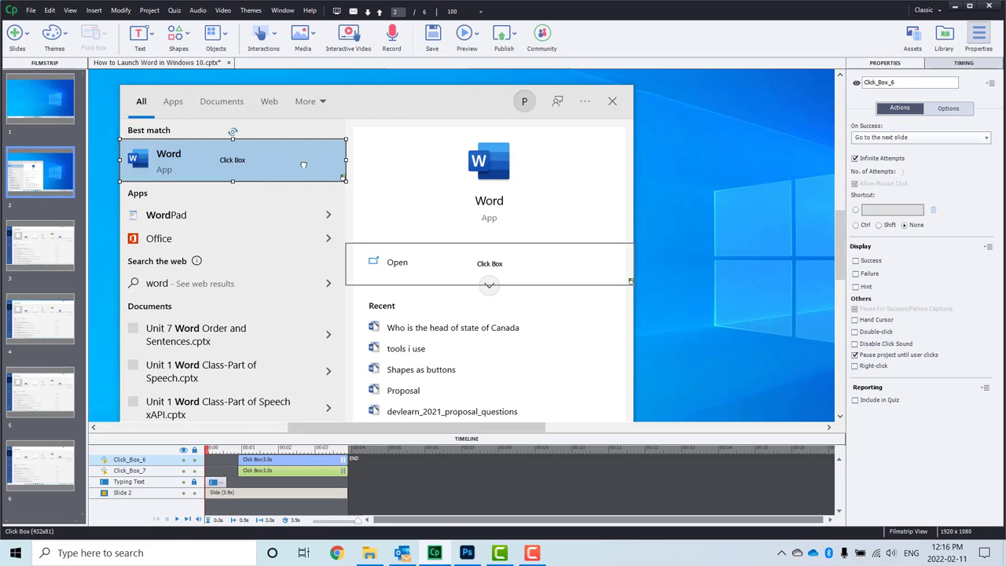
{"action": "left_click", "coordinate": [393, 271]}
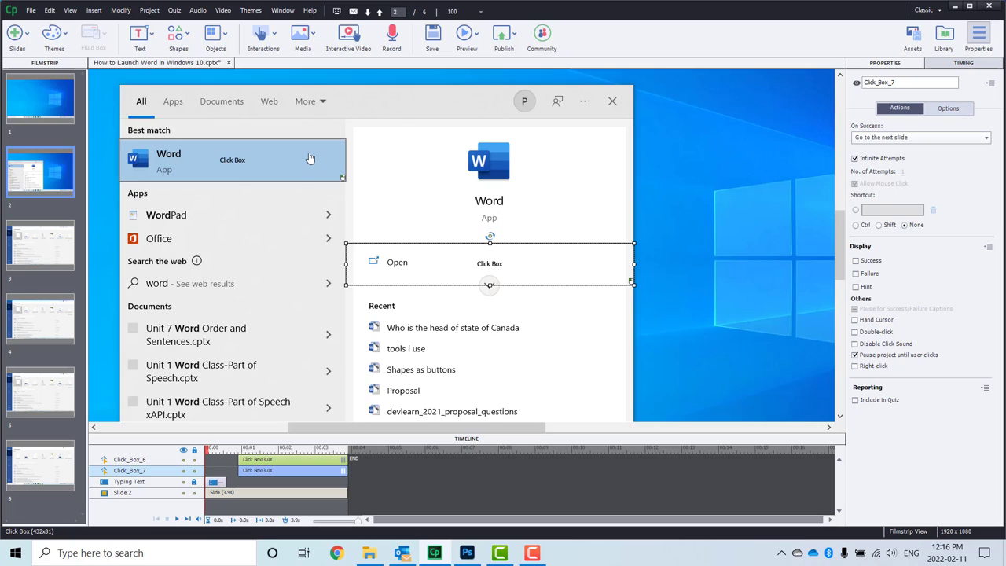
{"action": "left_click", "coordinate": [312, 159]}
{"action": "left_click", "coordinate": [492, 273]}
{"action": "type", "text": "50"}
{"action": "key", "text": "Return"}
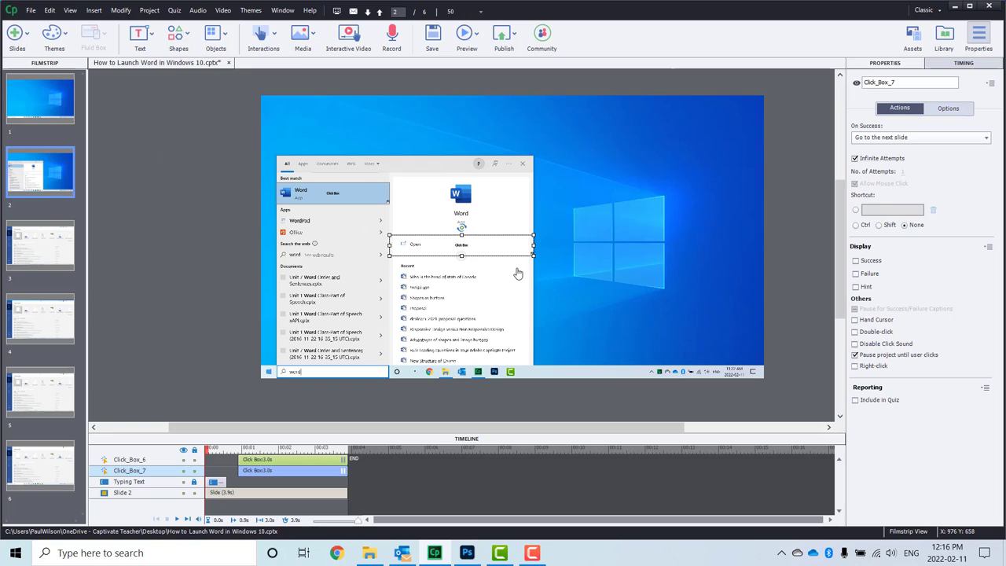
Draw a rectangle over the entire slide and give it a black fill at 30% opacity.
{"action": "left_click", "coordinate": [187, 39]}
{"action": "left_click", "coordinate": [253, 108]}
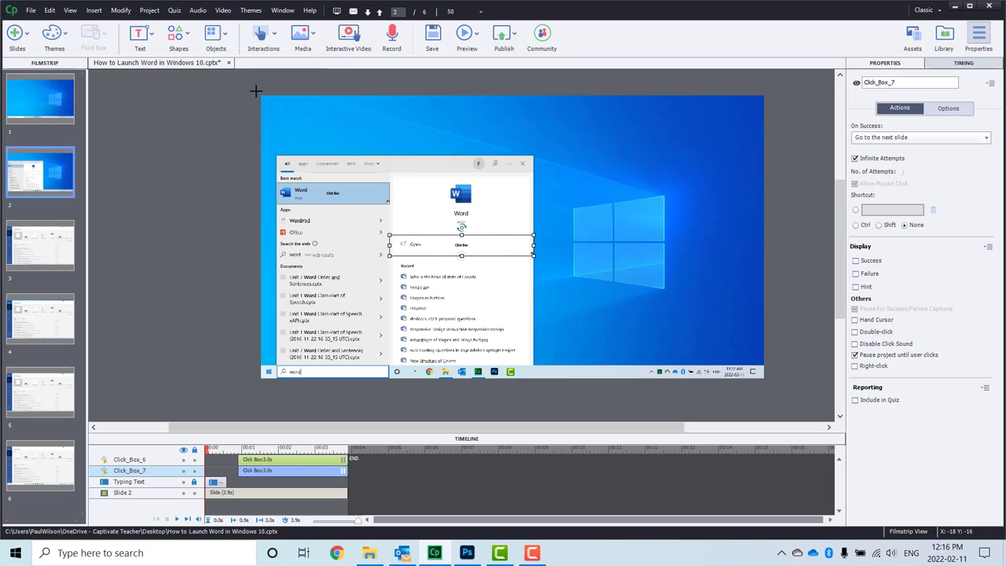
{"action": "mouse_move", "coordinate": [256, 91]}
{"action": "left_mouse_down"}
{"action": "mouse_move", "coordinate": [307, 154]}
{"action": "mouse_move", "coordinate": [602, 364]}
{"action": "mouse_move", "coordinate": [772, 385]}
{"action": "left_mouse_up"}
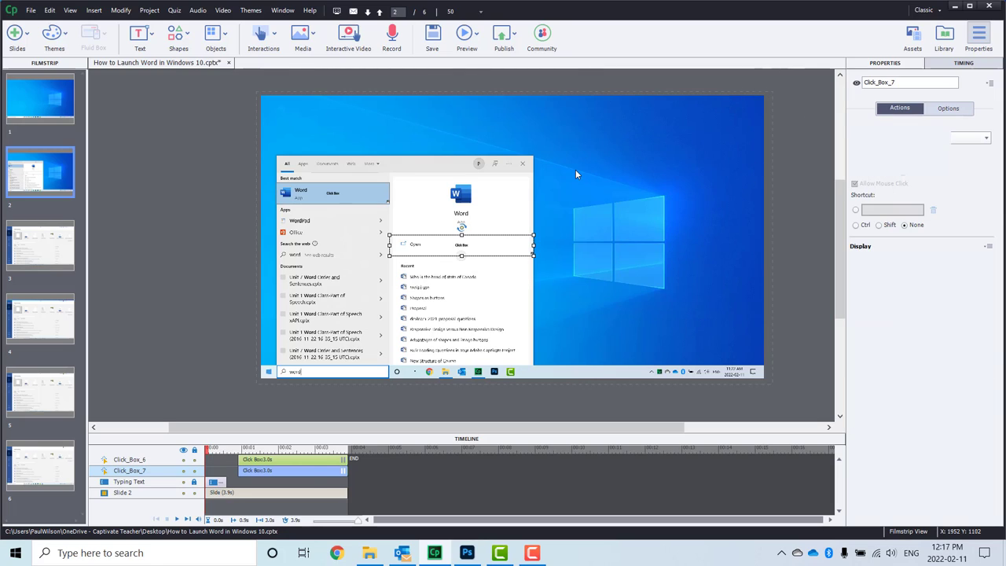
{"action": "left_click", "coordinate": [918, 332]}
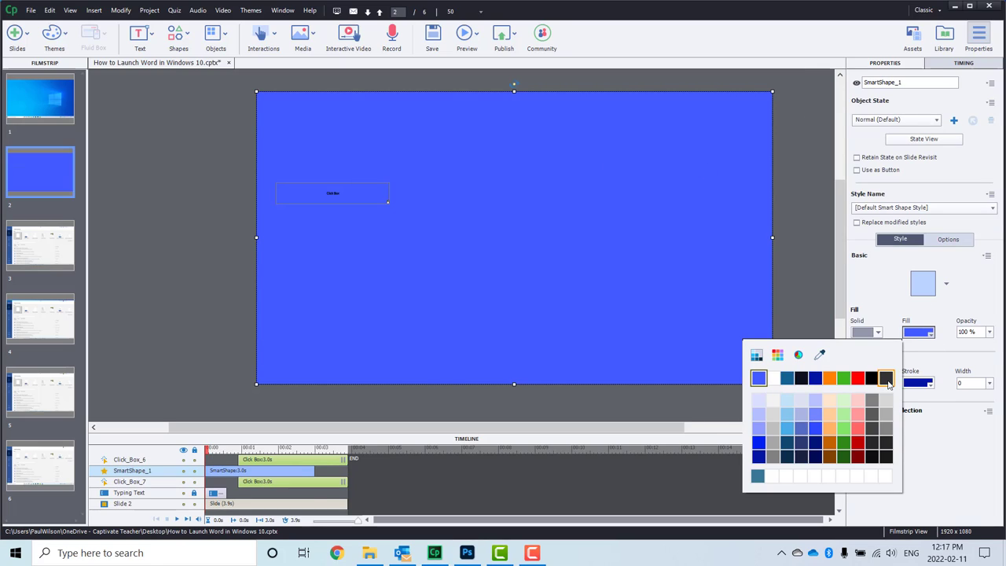
{"action": "left_click", "coordinate": [778, 355]}
{"action": "left_click", "coordinate": [887, 388]}
{"action": "left_click", "coordinate": [980, 332]}
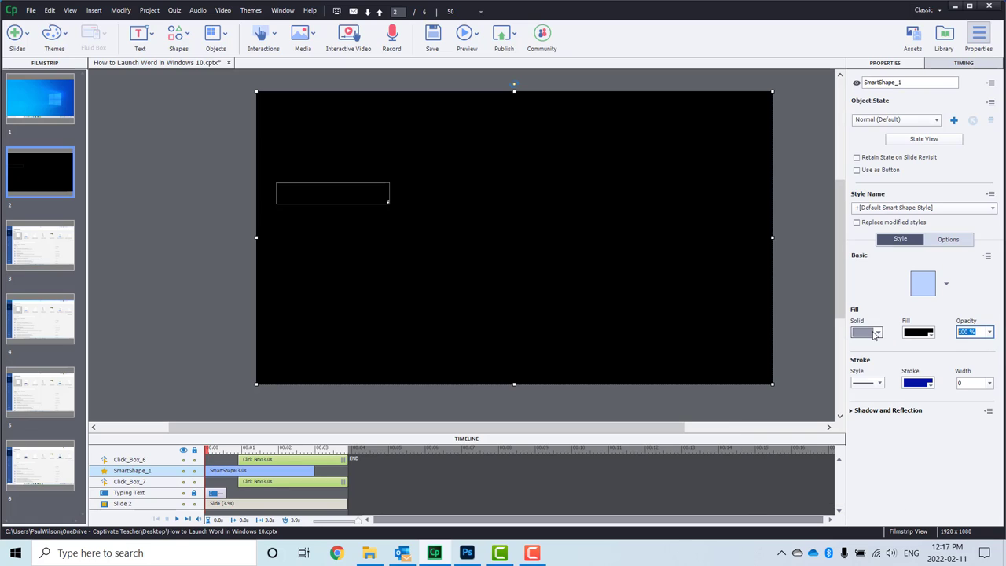
{"action": "type", "text": "30"}
{"action": "key", "text": "Return"}
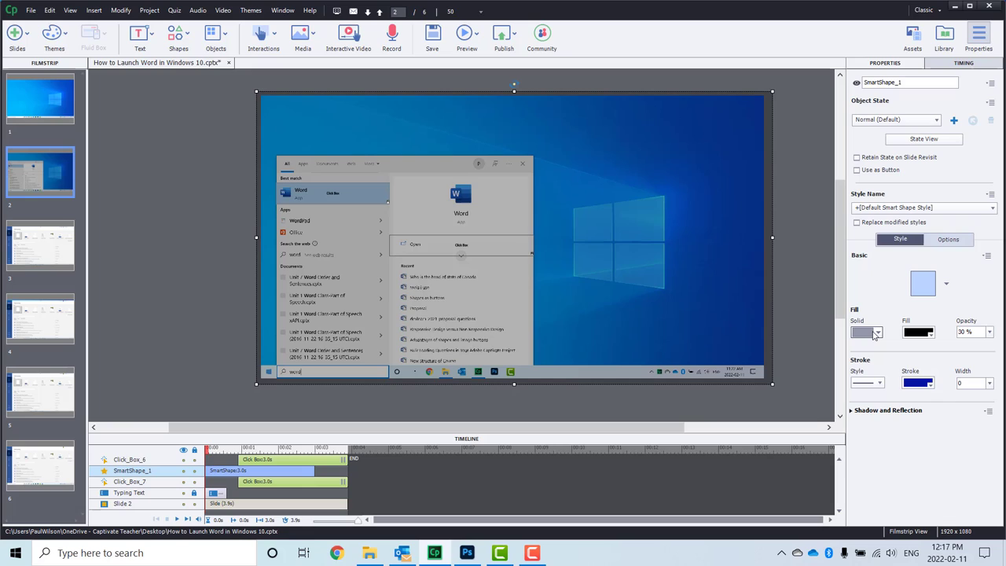
Draw a less-rounded box beside the Word icon reading 'That's correct. You can click on either the App itself, or Click on the Open command'.
{"action": "left_click", "coordinate": [188, 36]}
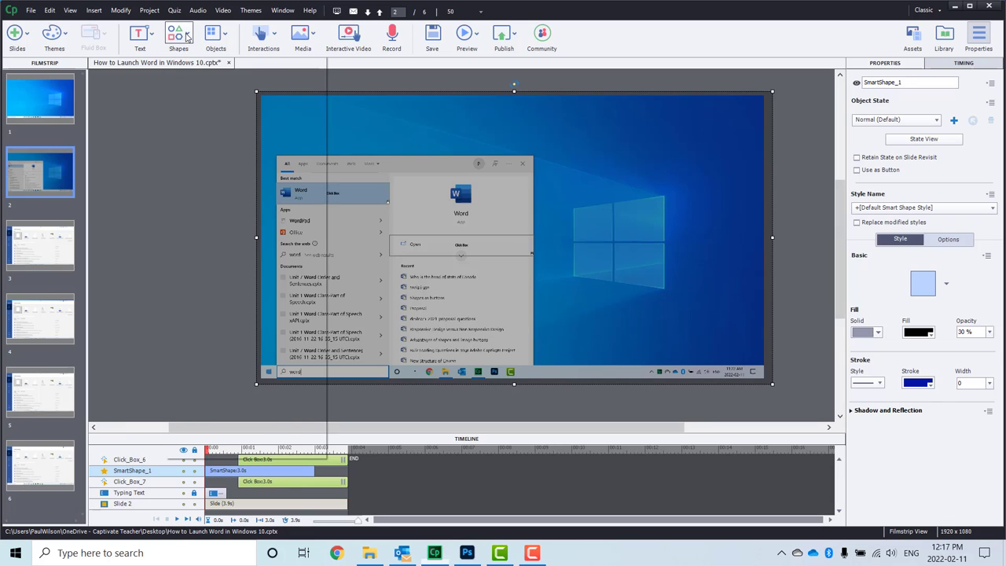
{"action": "left_click", "coordinate": [263, 109]}
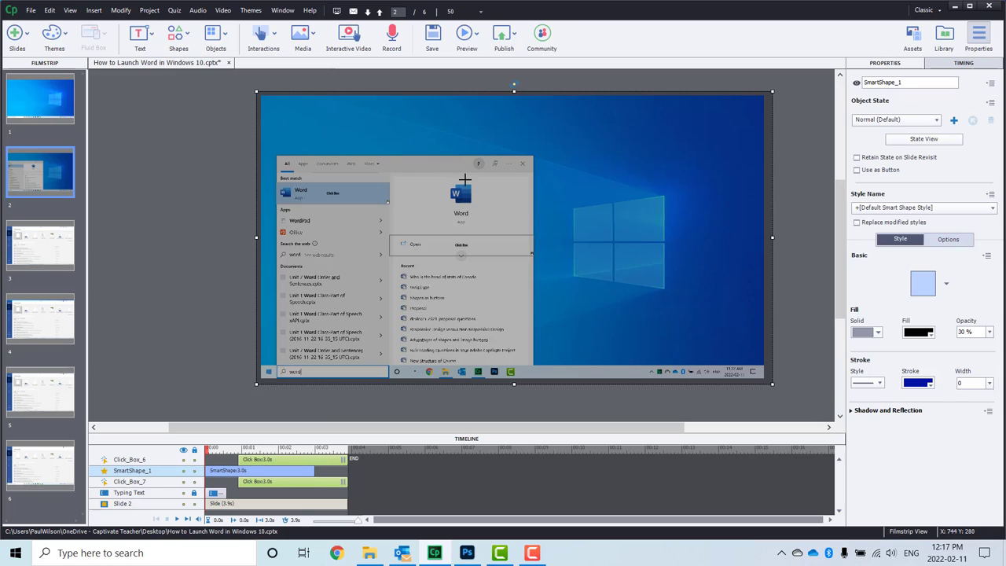
{"action": "left_click_drag", "start_coordinate": [450, 162], "coordinate": [596, 239]}
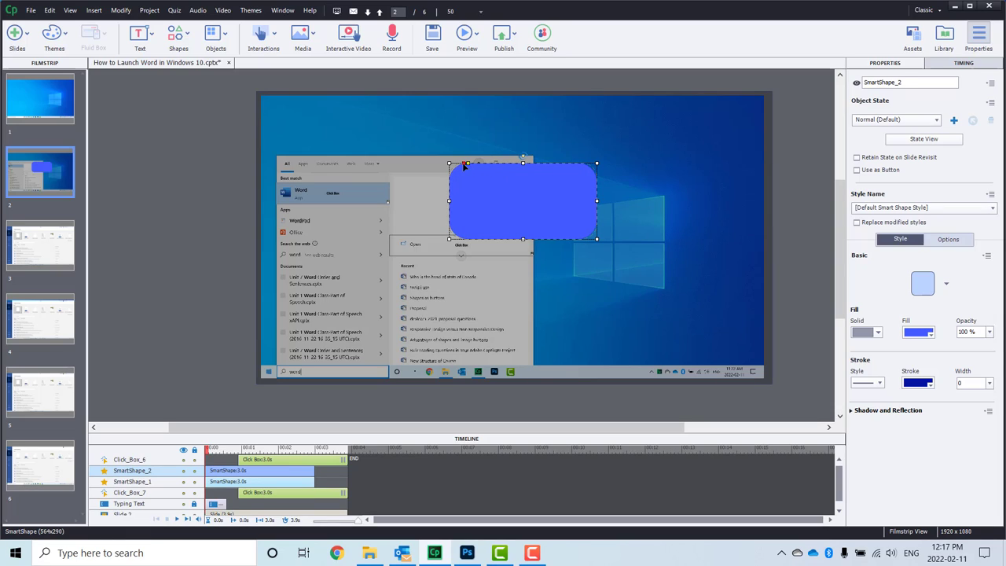
{"action": "left_click_drag", "start_coordinate": [467, 164], "coordinate": [463, 164]}
{"action": "double_click", "coordinate": [526, 195]}
{"action": "type", "text": "That'"}
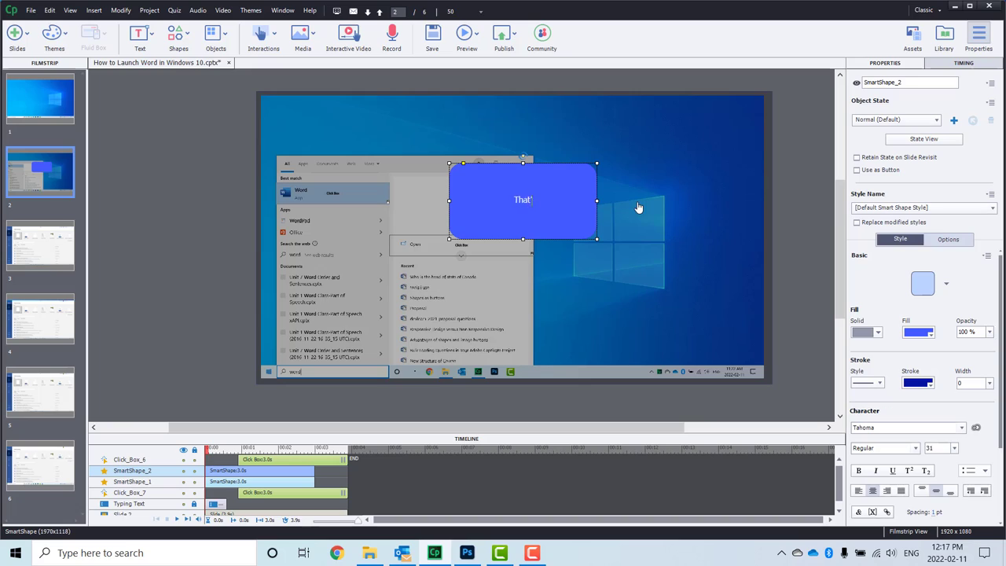
{"action": "type", "text": "s correct. You can click on either the App itself, or Cl"}
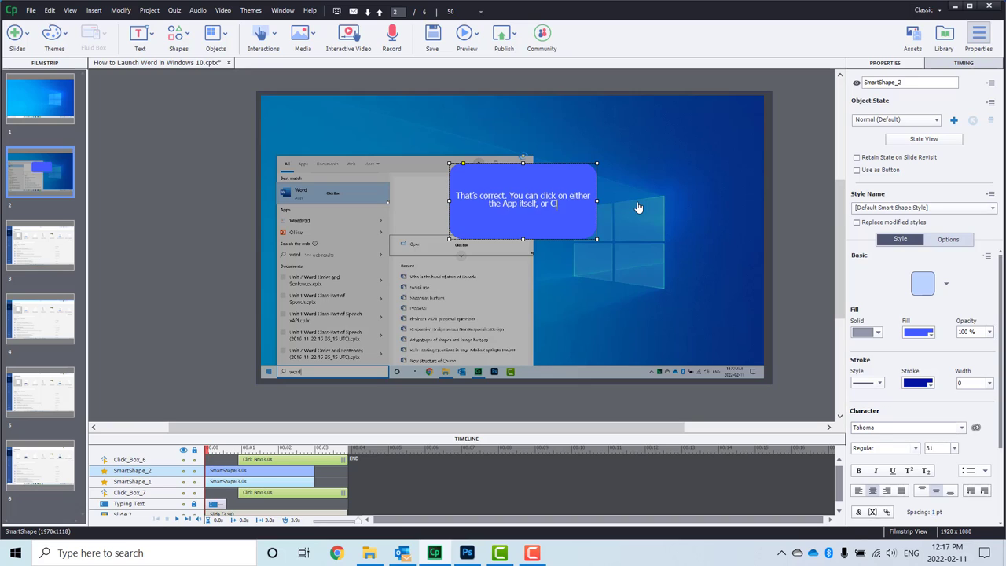
{"action": "type", "text": "ick on the Open command to launch Word."}
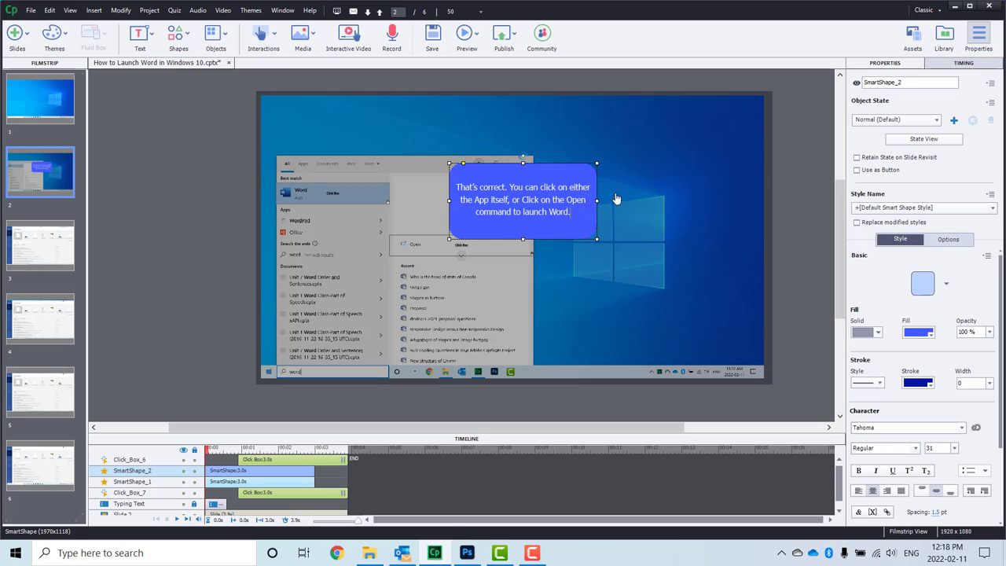
Draw a small white-filled box below the feedback text.
{"action": "left_click", "coordinate": [183, 44]}
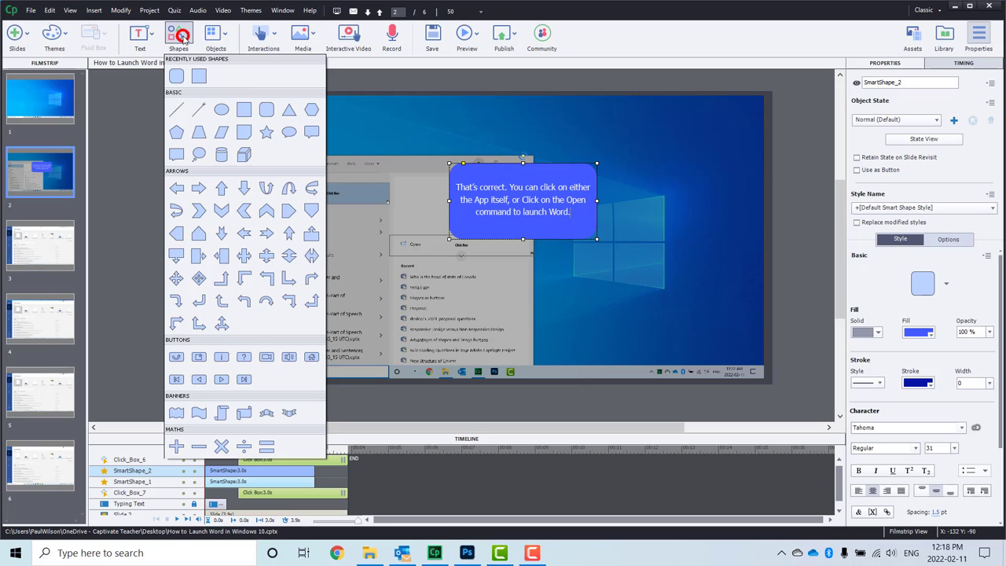
{"action": "left_click", "coordinate": [174, 78]}
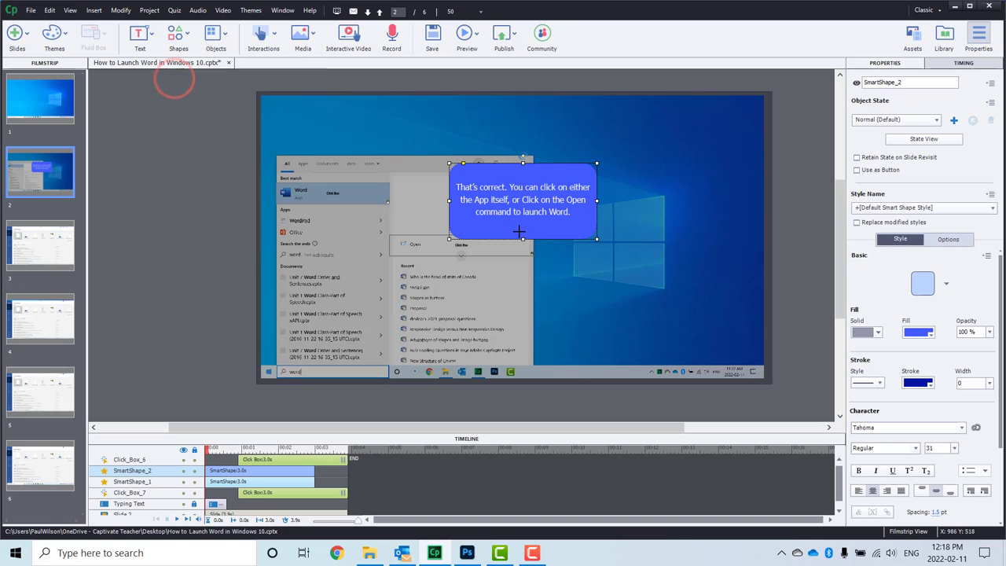
{"action": "left_click_drag", "start_coordinate": [508, 222], "coordinate": [555, 237]}
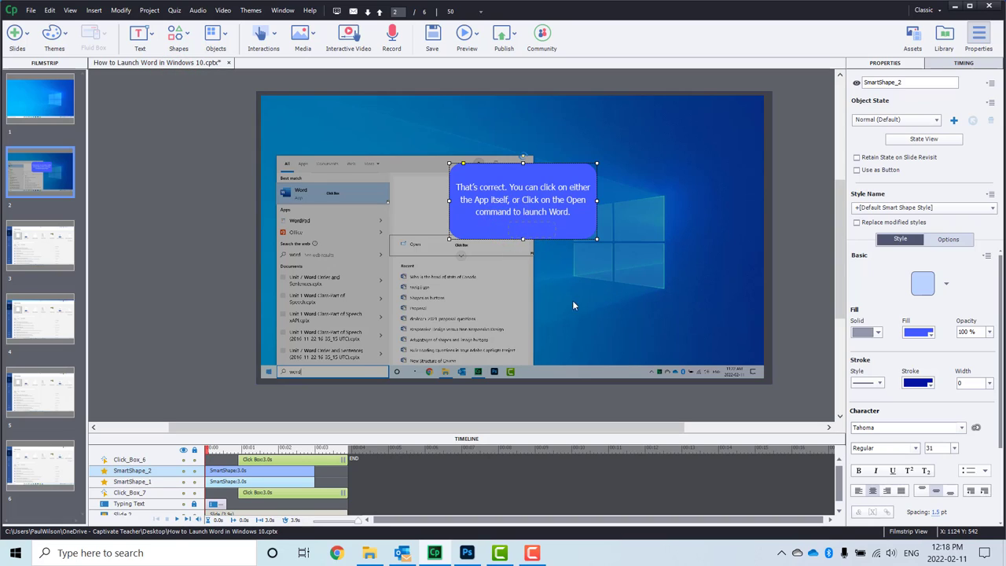
{"action": "left_click", "coordinate": [926, 333]}
{"action": "left_click", "coordinate": [773, 378]}
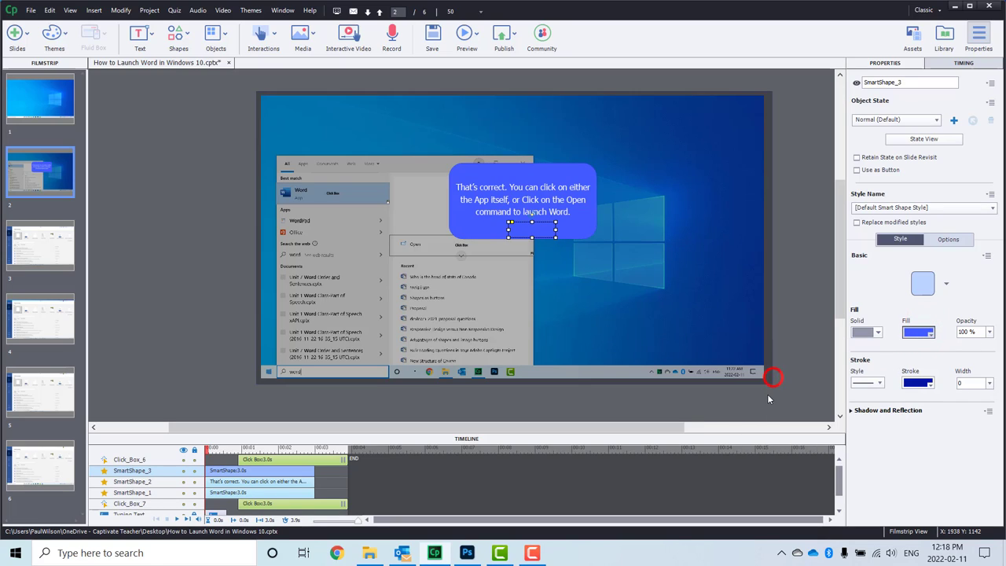
Set the small box's Continue text to a dark colour.
{"action": "left_click", "coordinate": [534, 229]}
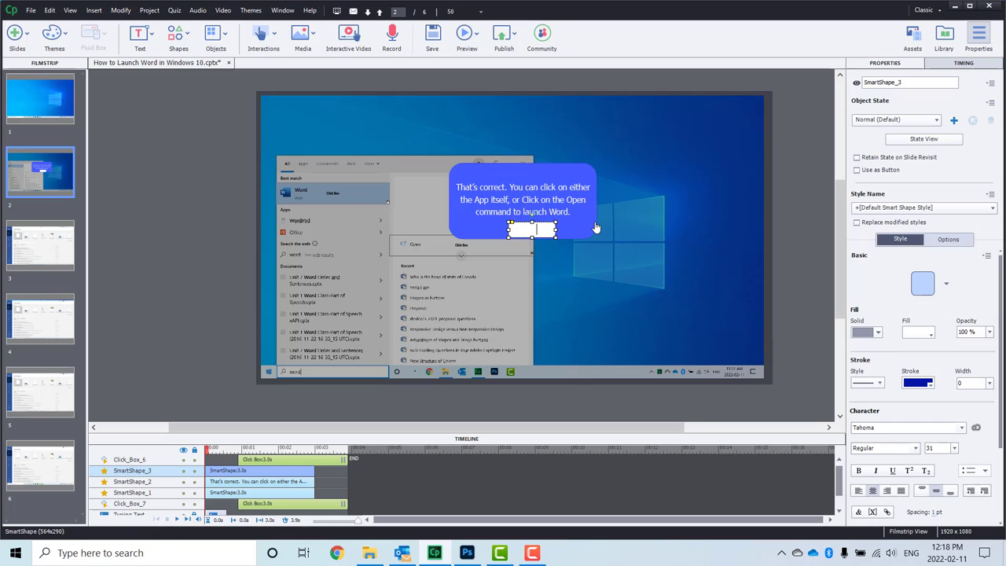
{"action": "key", "text": "Escape"}
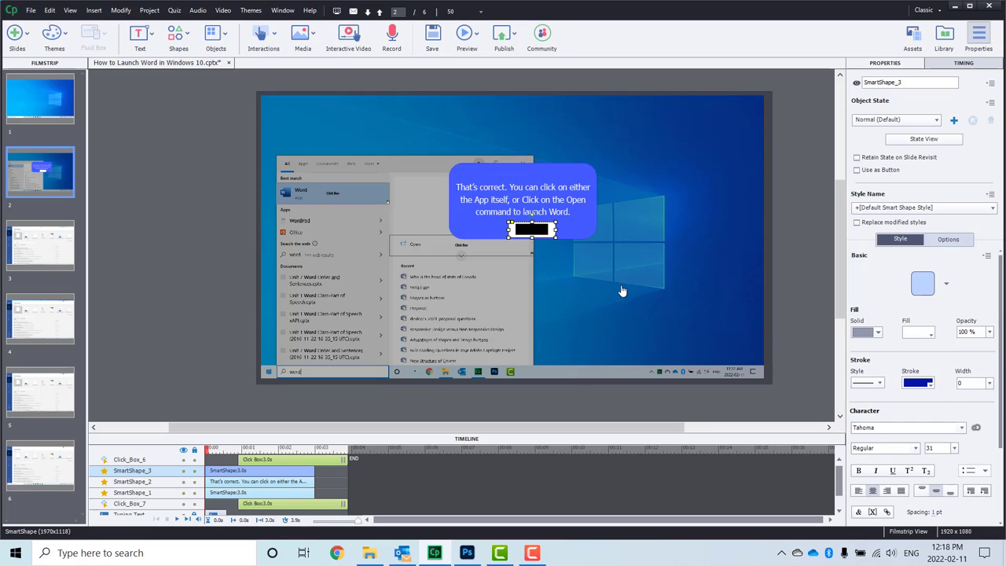
{"action": "scroll", "coordinate": [1004, 460], "scroll_direction": "down", "scroll_amount": 3}
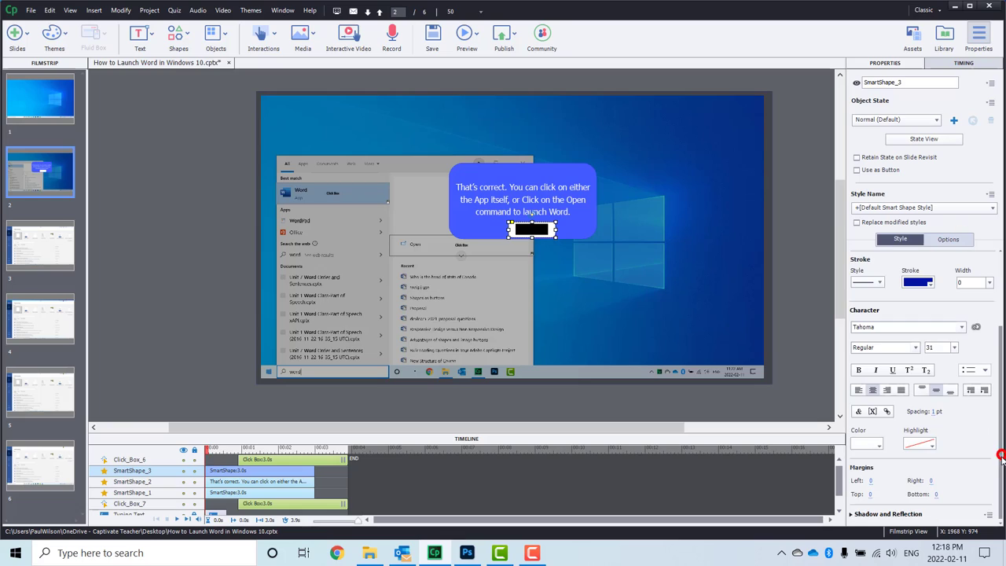
{"action": "left_click", "coordinate": [867, 443]}
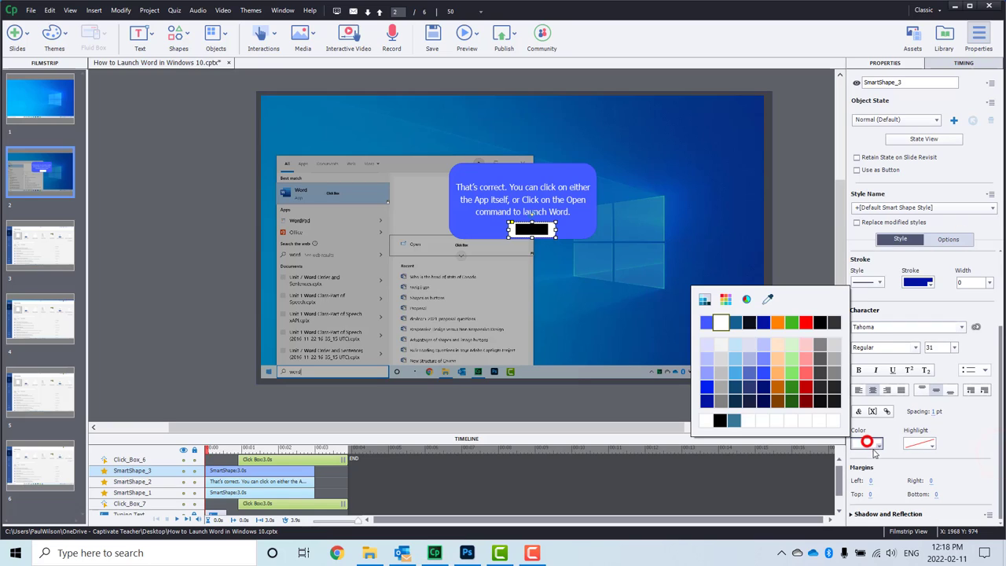
{"action": "left_click", "coordinate": [727, 300]}
{"action": "left_click", "coordinate": [806, 301]}
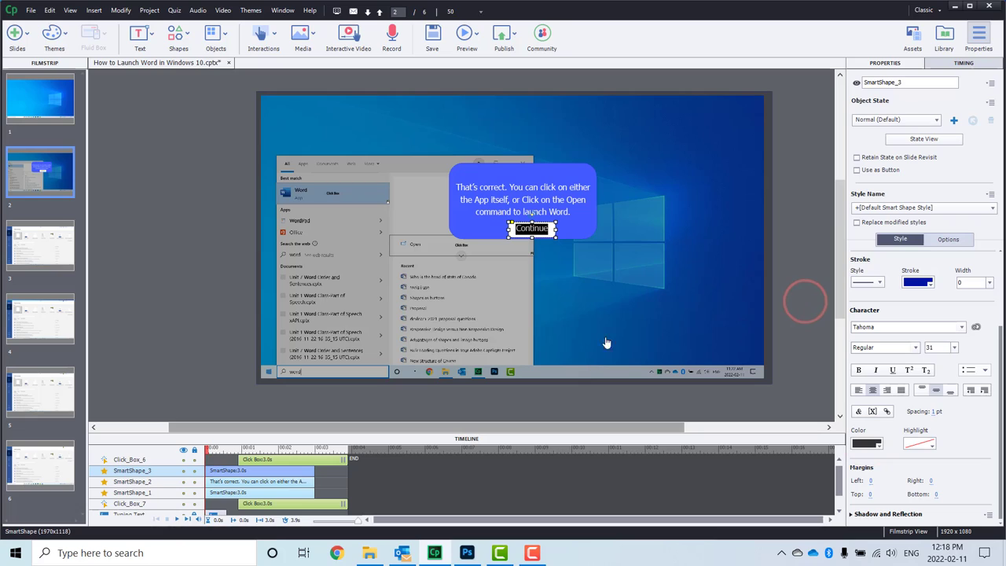
{"action": "left_click", "coordinate": [790, 266]}
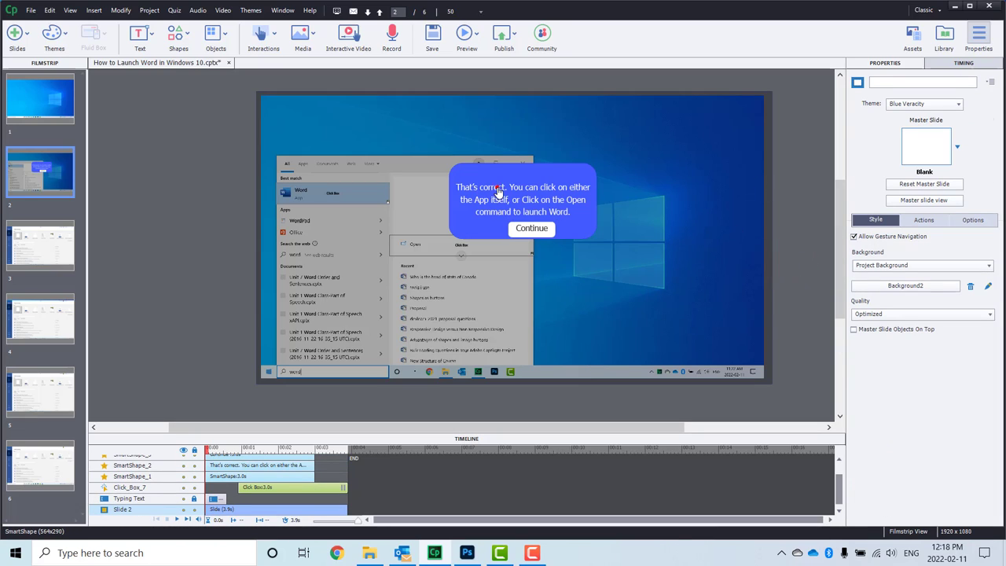
Raise the feedback bubble's top edge and move the Continue box up slightly.
{"action": "left_click", "coordinate": [498, 192]}
{"action": "left_click_drag", "start_coordinate": [523, 163], "coordinate": [523, 154]}
{"action": "left_click", "coordinate": [532, 229]}
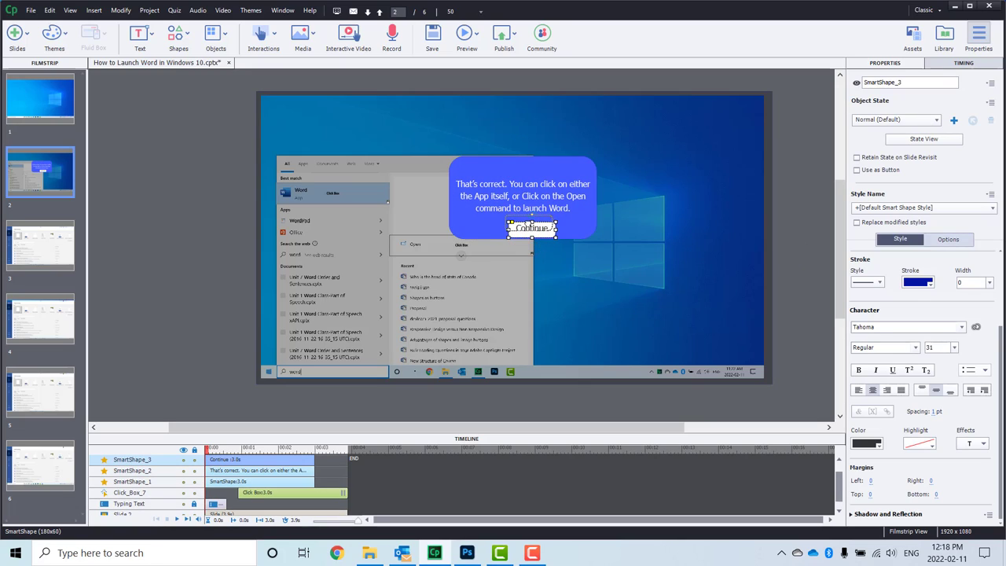
{"action": "left_click_drag", "start_coordinate": [530, 228], "coordinate": [530, 221]}
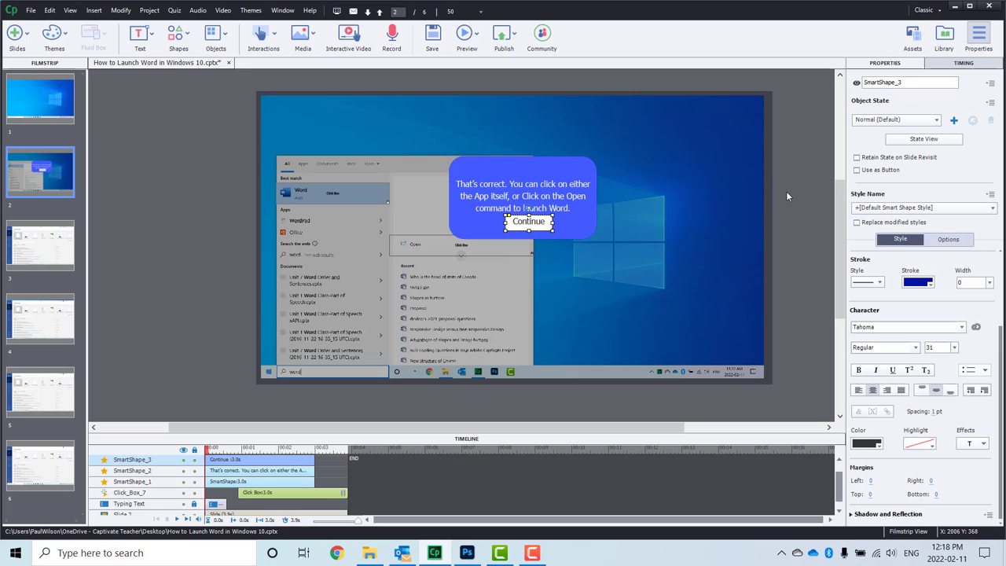
Align the bubble, Continue box and full-slide overlay to their horizontal centre.
{"action": "left_click", "coordinate": [531, 187], "text": "shift"}
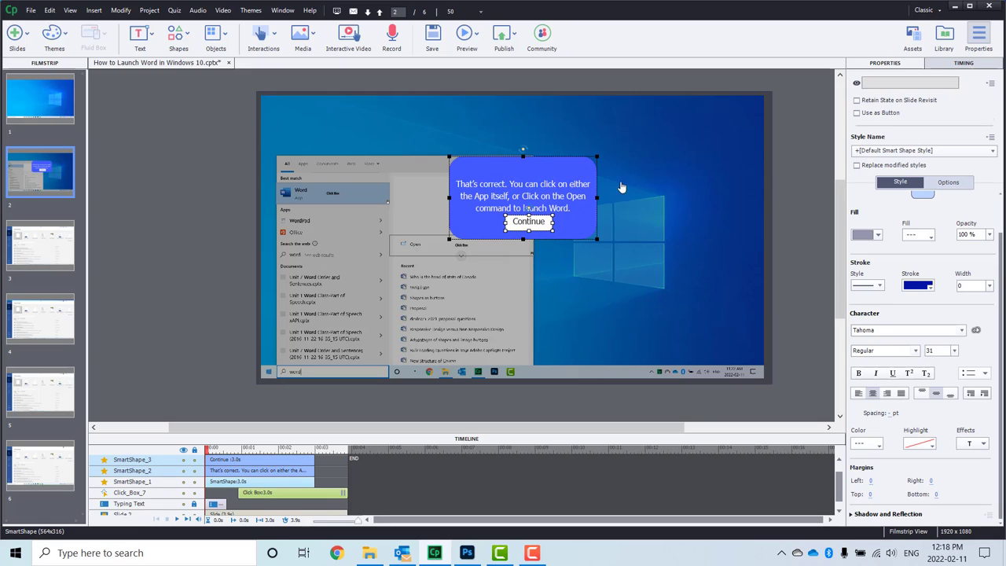
{"action": "left_click", "coordinate": [690, 157]}
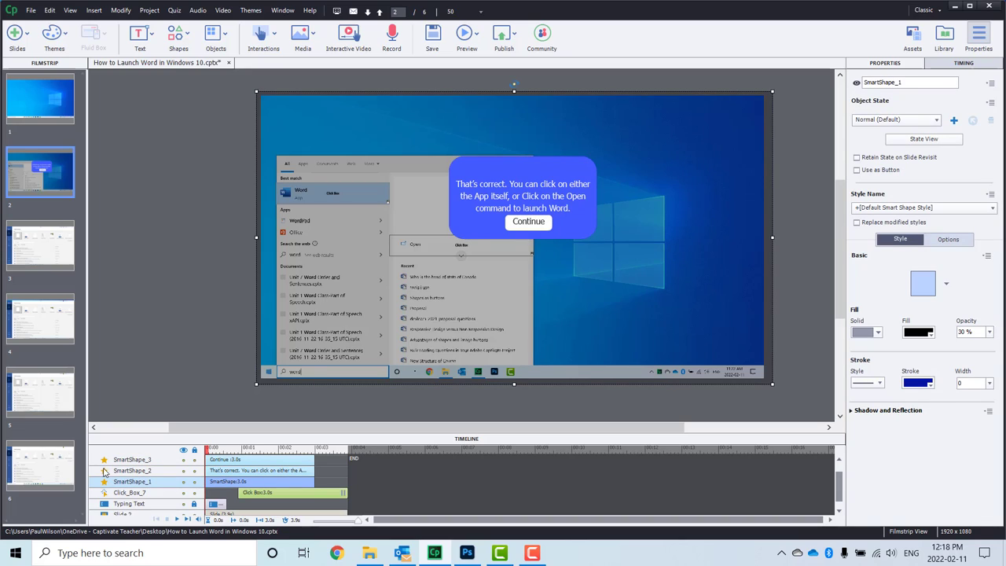
{"action": "left_click", "coordinate": [133, 459], "text": "shift"}
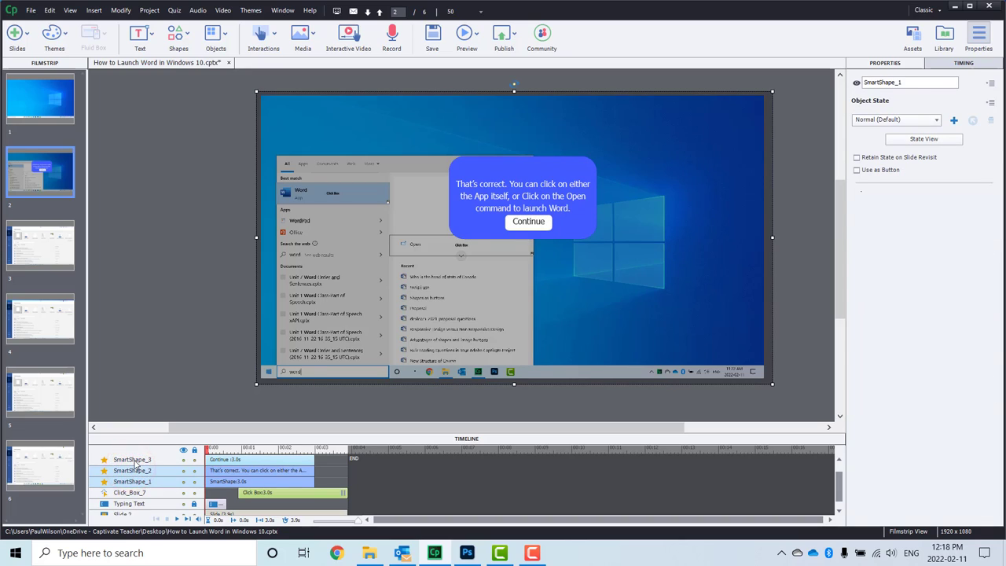
{"action": "right_click", "coordinate": [532, 202]}
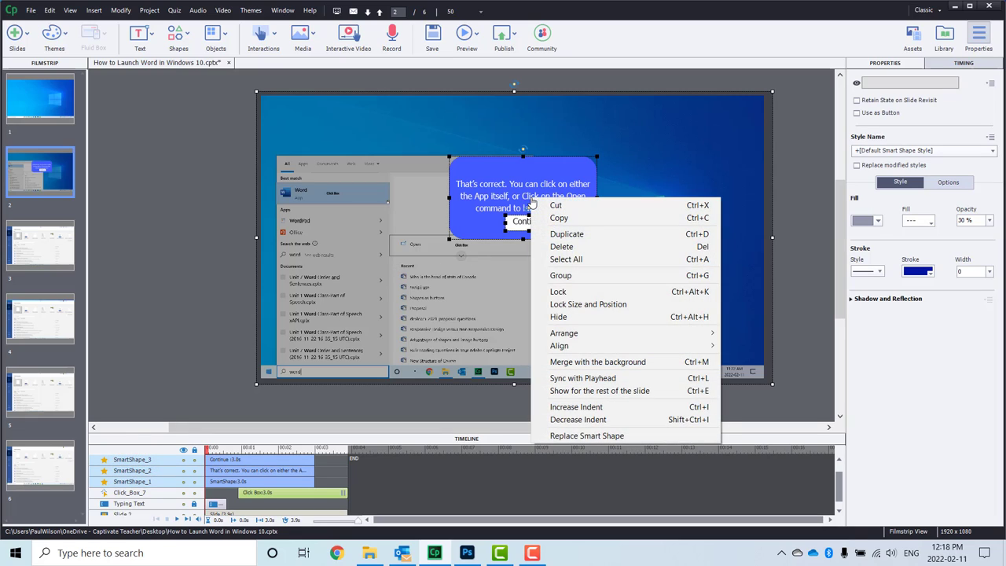
{"action": "mouse_move", "coordinate": [608, 346]}
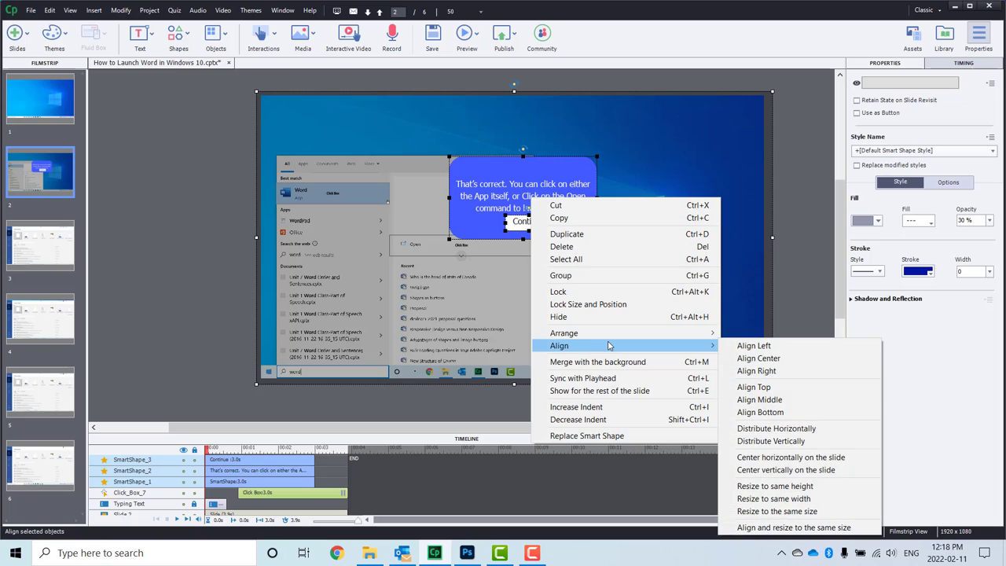
{"action": "left_click", "coordinate": [744, 361]}
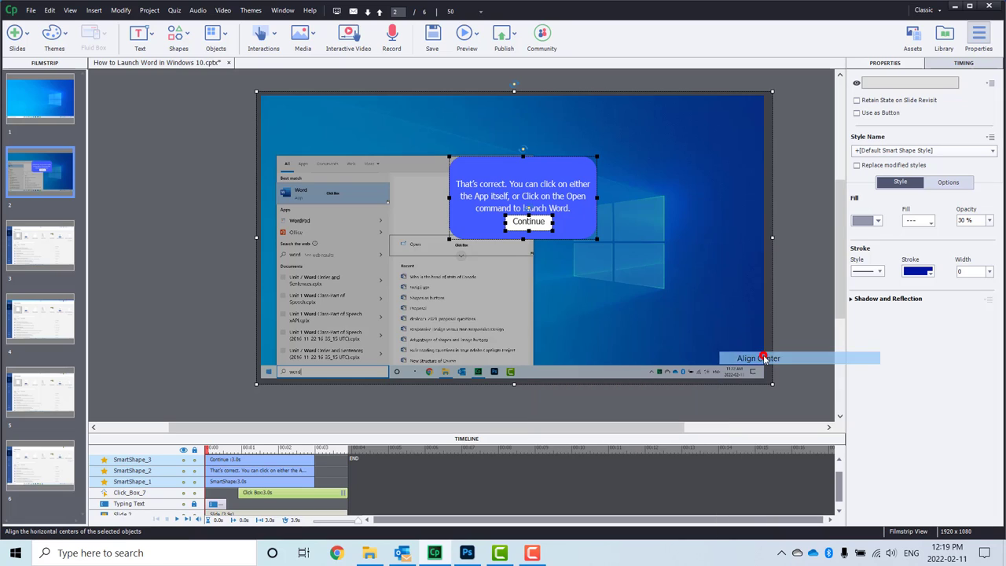
{"action": "left_click", "coordinate": [792, 289]}
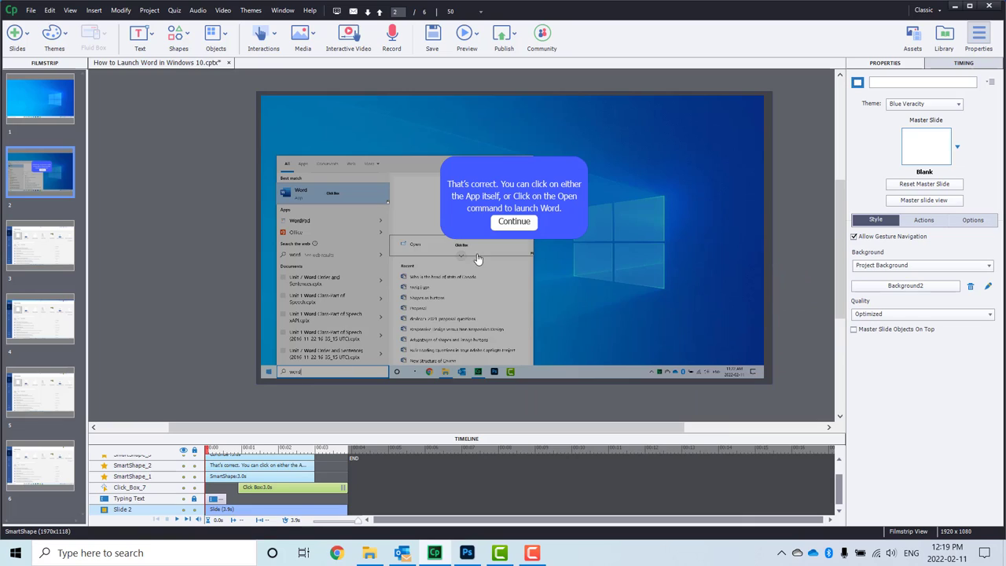
Group the feedback bubble, Continue box and full-slide overlay with Ctrl+G.
{"action": "left_click", "coordinate": [527, 195]}
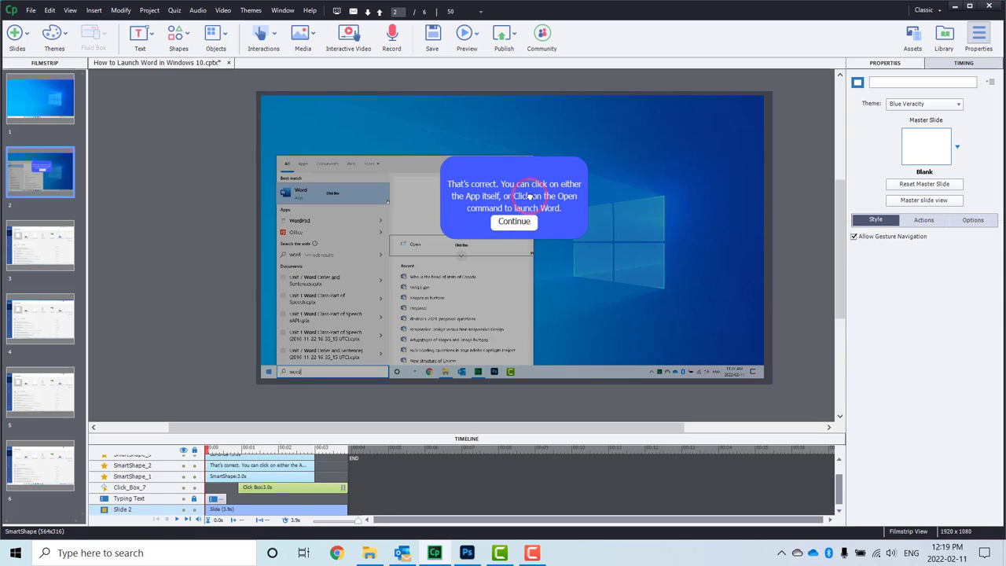
{"action": "left_click", "coordinate": [516, 223]}
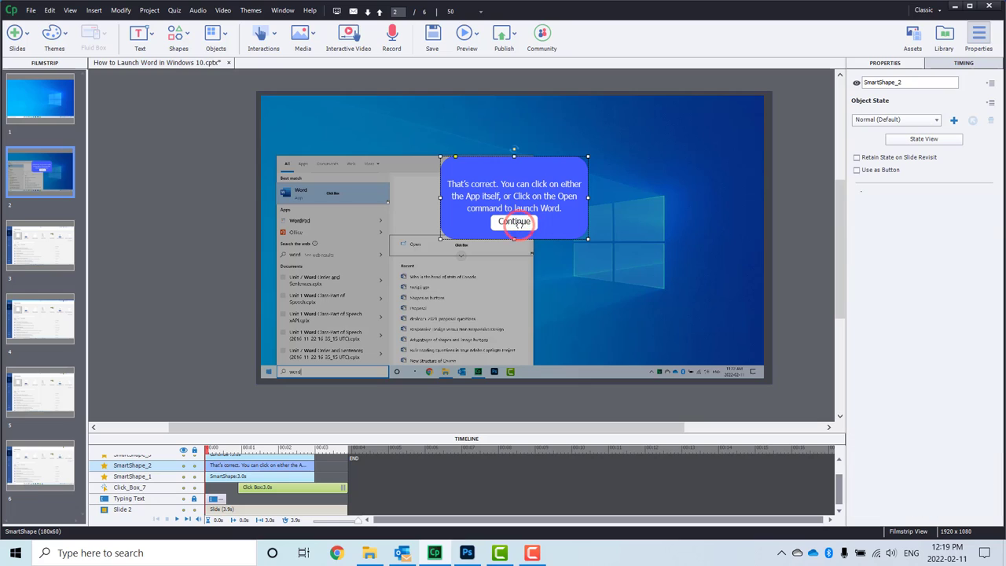
{"action": "left_click", "coordinate": [515, 223], "text": "shift"}
{"action": "left_click", "coordinate": [670, 235], "text": "shift"}
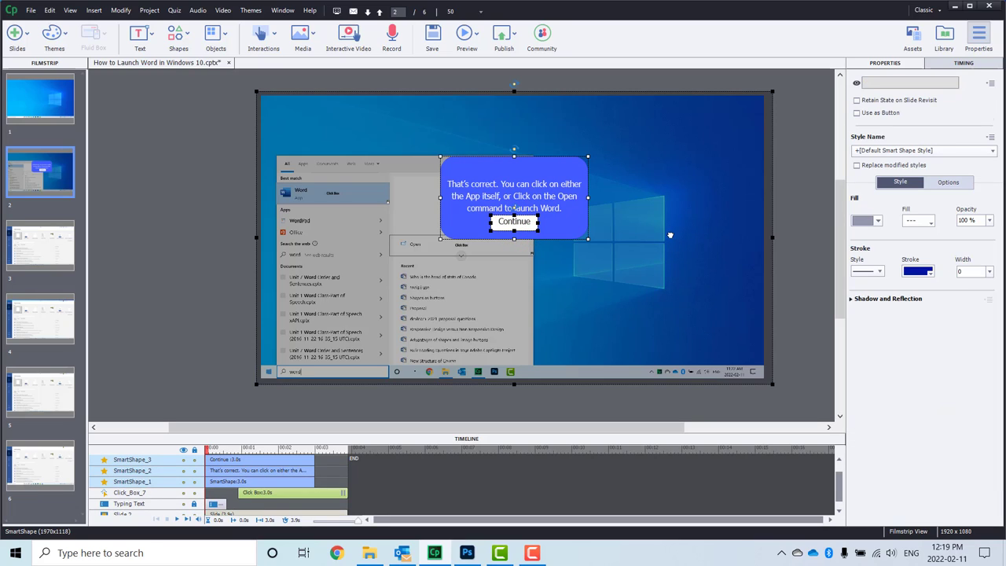
{"action": "key", "text": "ctrl+g"}
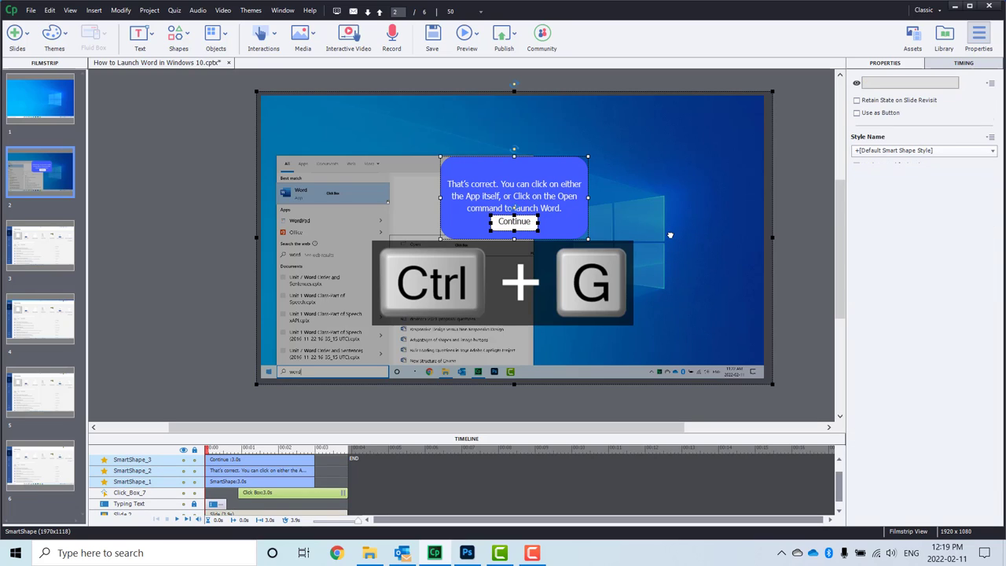
Make the Continue box a button included in the quiz, worth 10 points.
{"action": "left_click", "coordinate": [511, 225]}
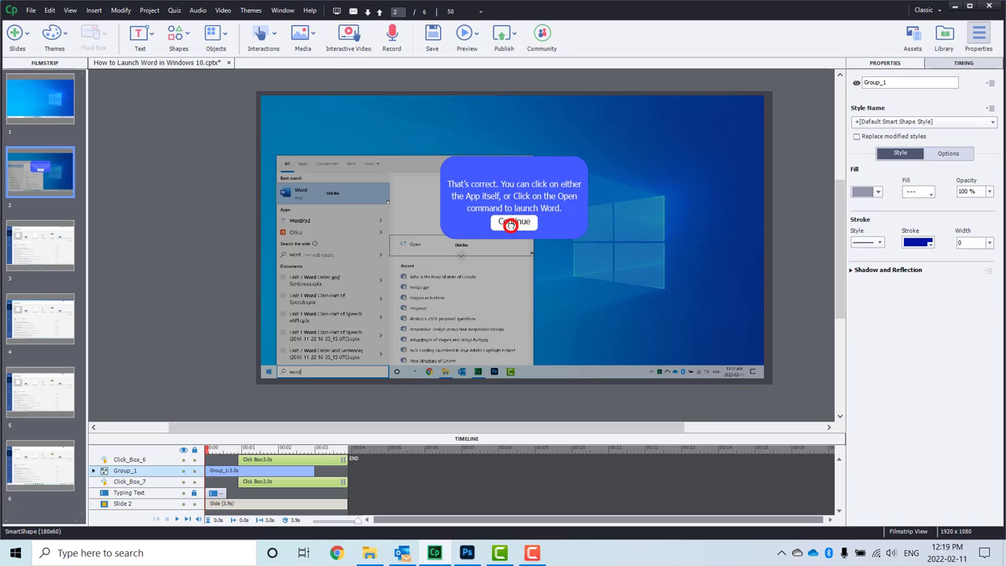
{"action": "left_click", "coordinate": [512, 223]}
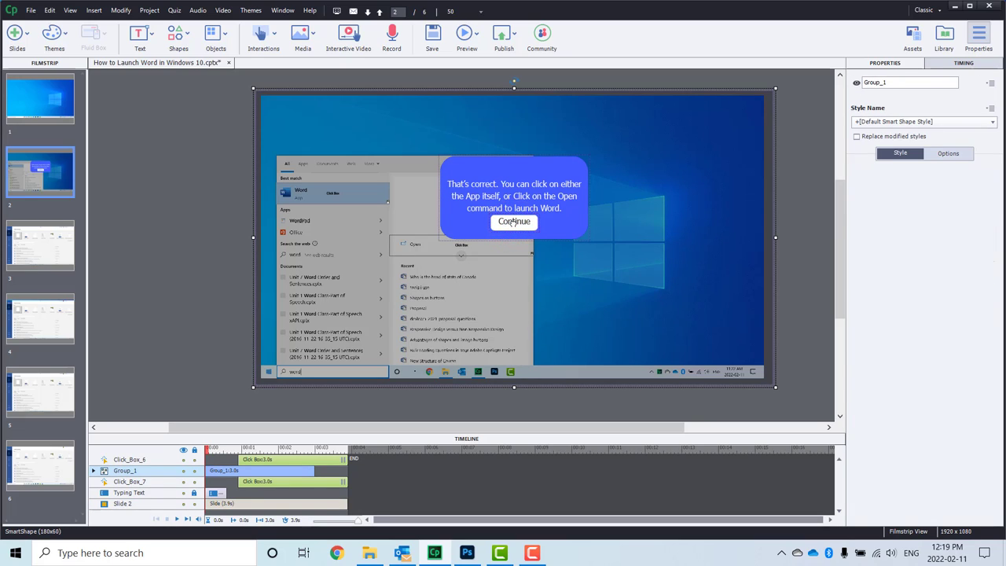
{"action": "left_click", "coordinate": [513, 222]}
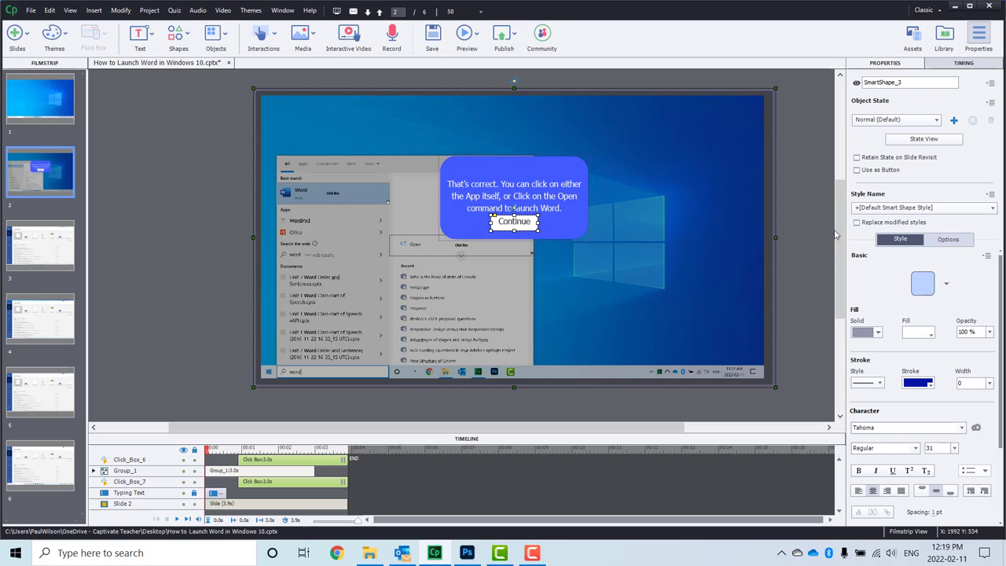
{"action": "left_click", "coordinate": [857, 170]}
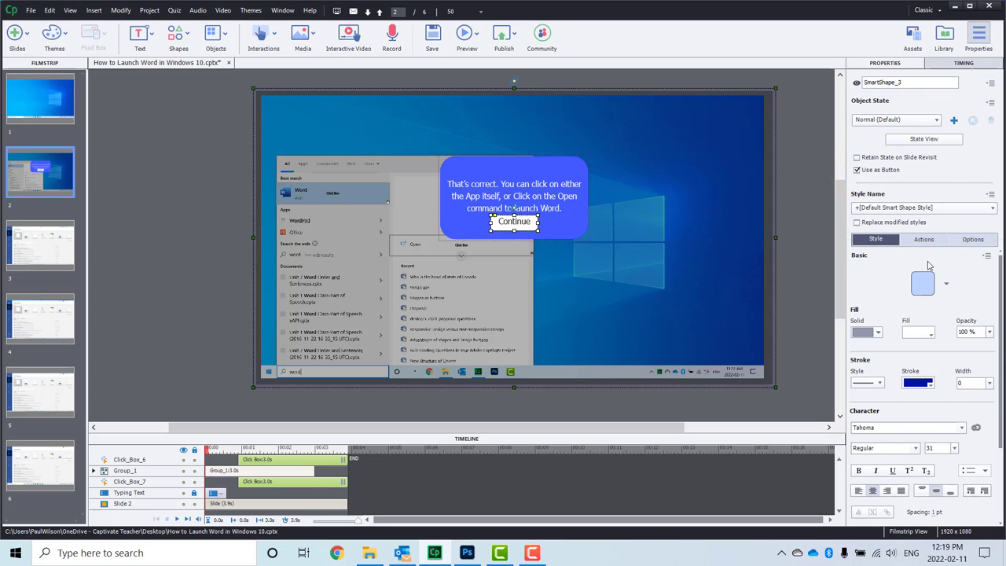
{"action": "left_click", "coordinate": [928, 239]}
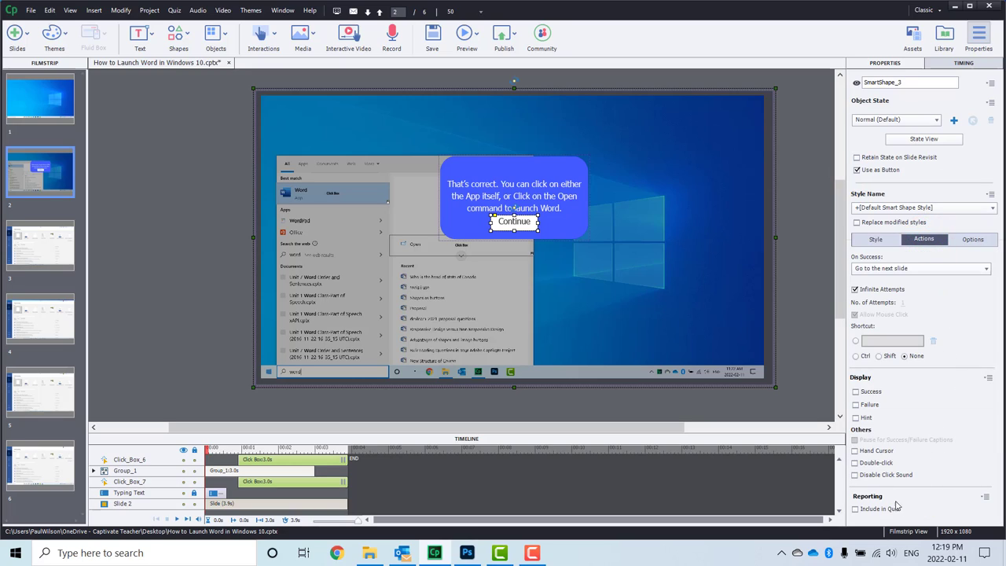
{"action": "left_click", "coordinate": [856, 509]}
{"action": "scroll", "coordinate": [921, 433], "scroll_direction": "down", "scroll_amount": 1}
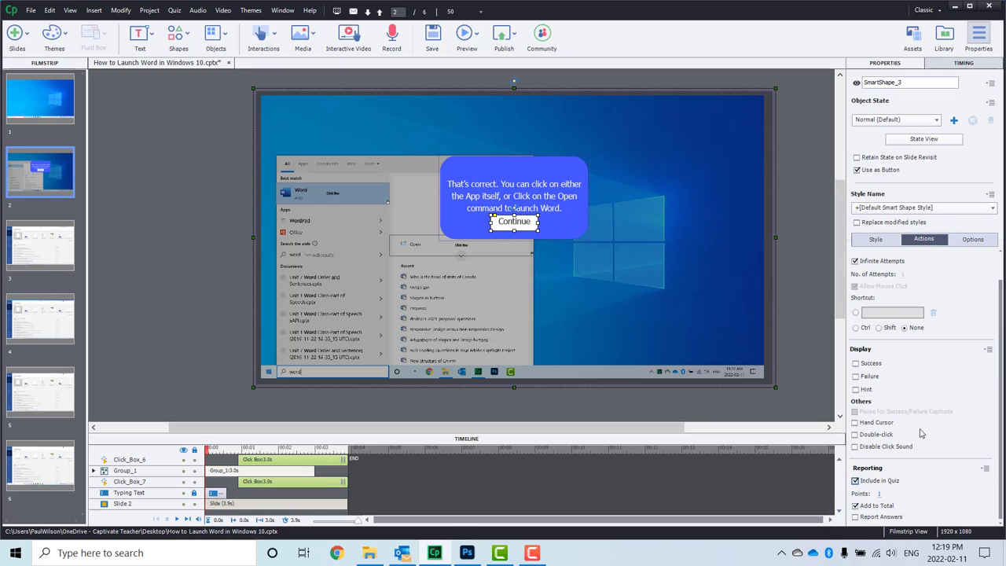
{"action": "left_click", "coordinate": [880, 494]}
{"action": "type", "text": "10"}
{"action": "key", "text": "Return"}
{"action": "left_click", "coordinate": [797, 305]}
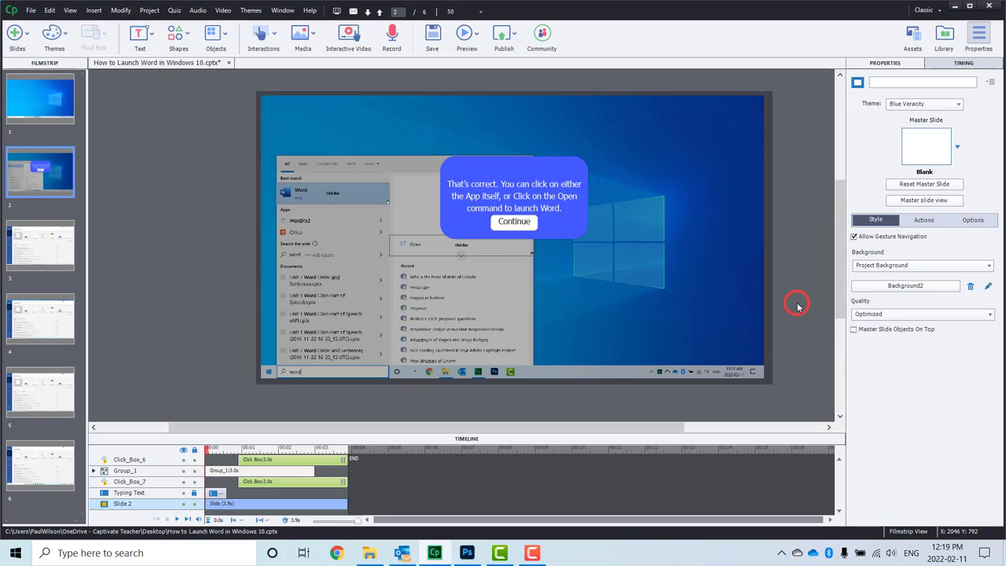
Rename Group_1 to Correct_Feedback and hide it in the published output.
{"action": "left_click", "coordinate": [597, 187]}
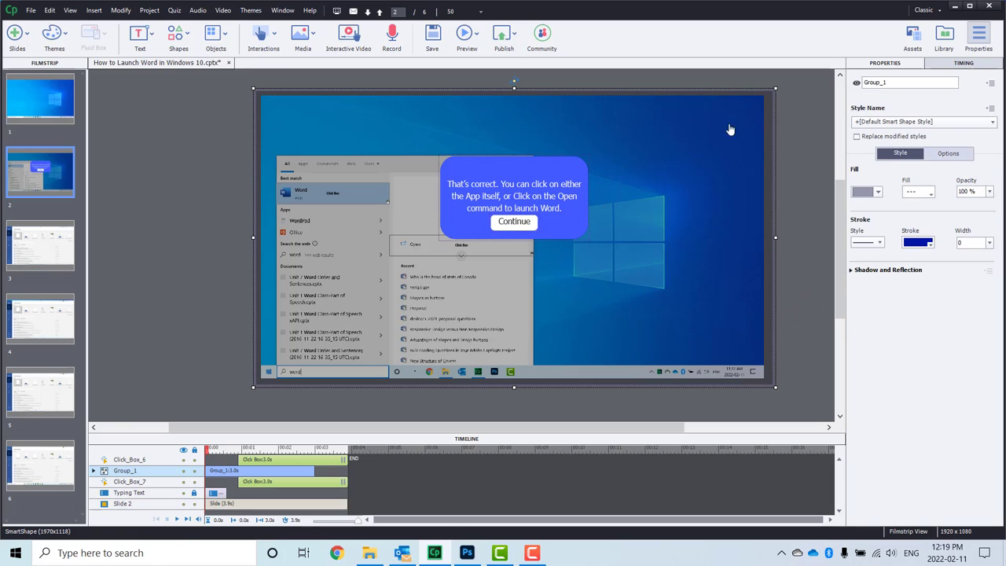
{"action": "left_click", "coordinate": [901, 83]}
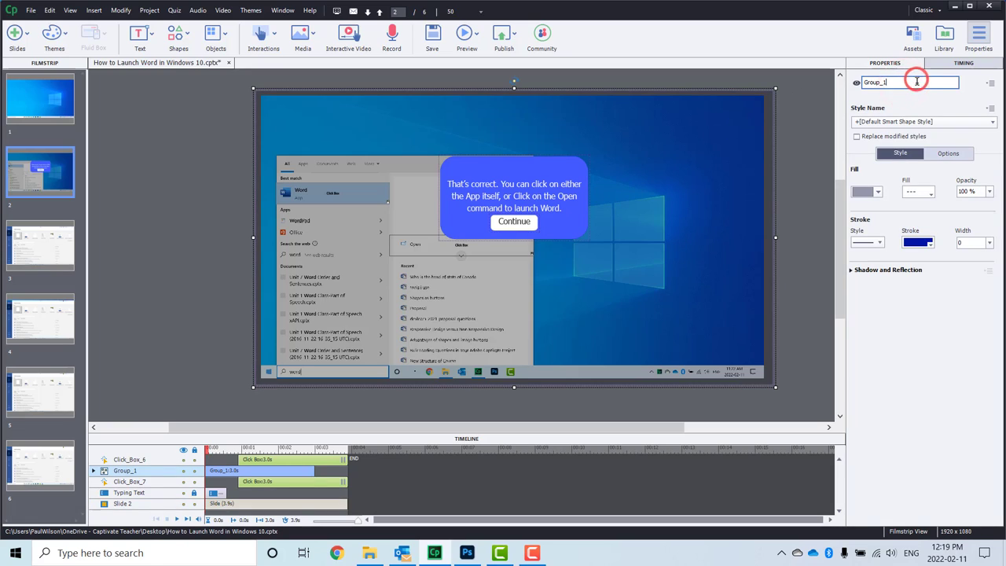
{"action": "double_click", "coordinate": [917, 81]}
{"action": "type", "text": "Correc"}
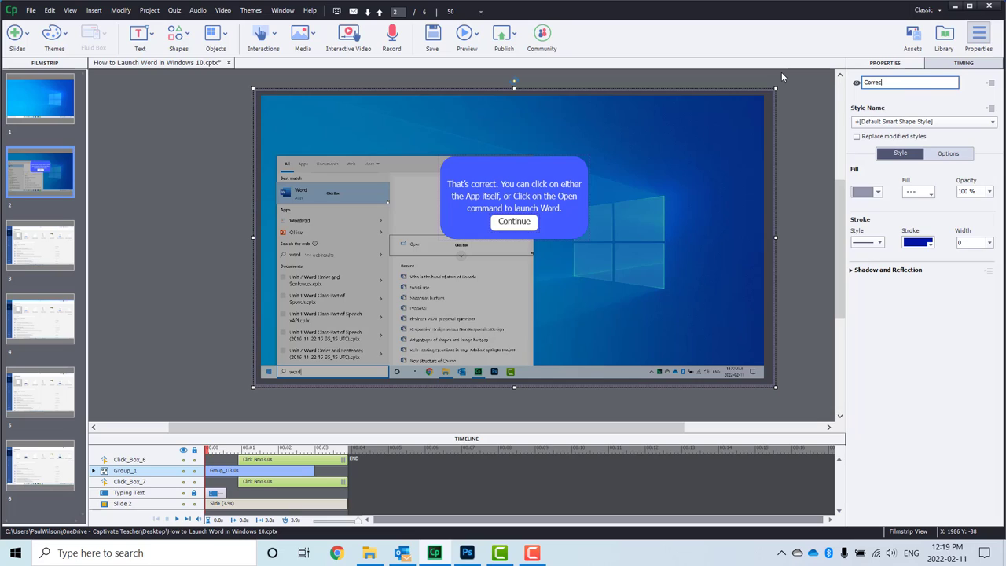
{"action": "type", "text": "t Feedback"}
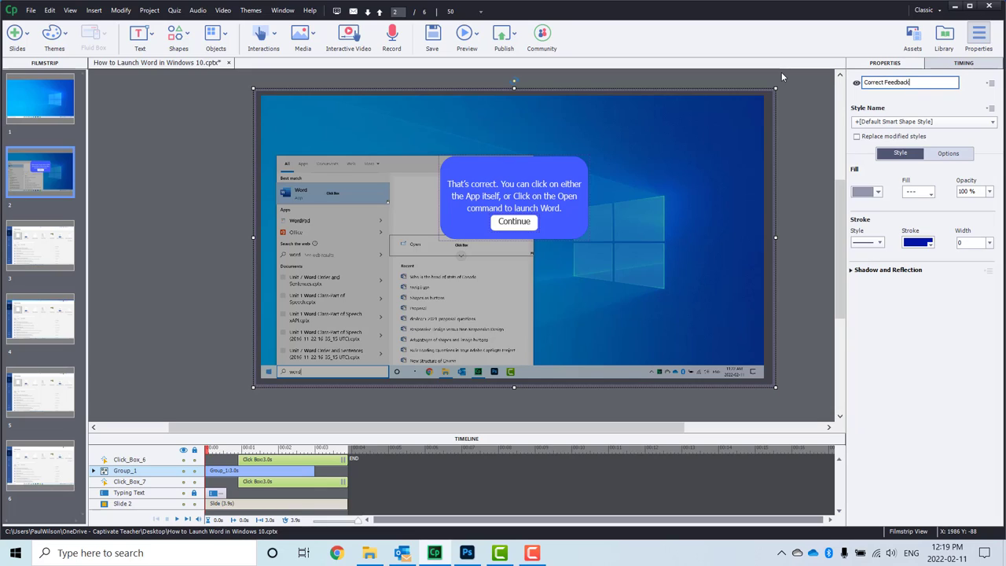
{"action": "key", "text": "Return"}
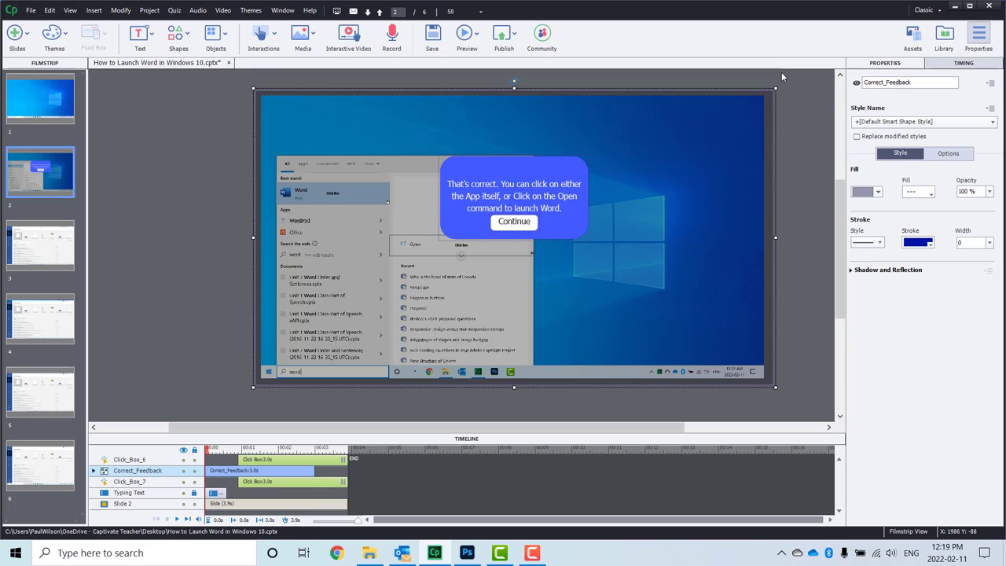
{"action": "left_click", "coordinate": [857, 83]}
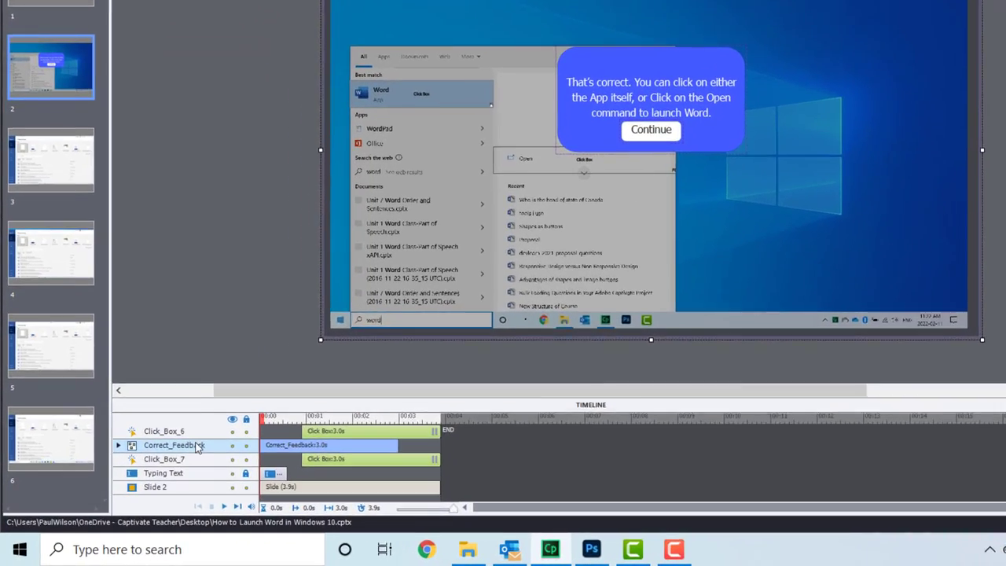
Move Correct_Feedback to the top layer, show its three shapes for the rest of the slide, and duplicate it.
{"action": "left_click", "coordinate": [153, 469]}
{"action": "left_click_drag", "start_coordinate": [351, 424], "coordinate": [338, 410]}
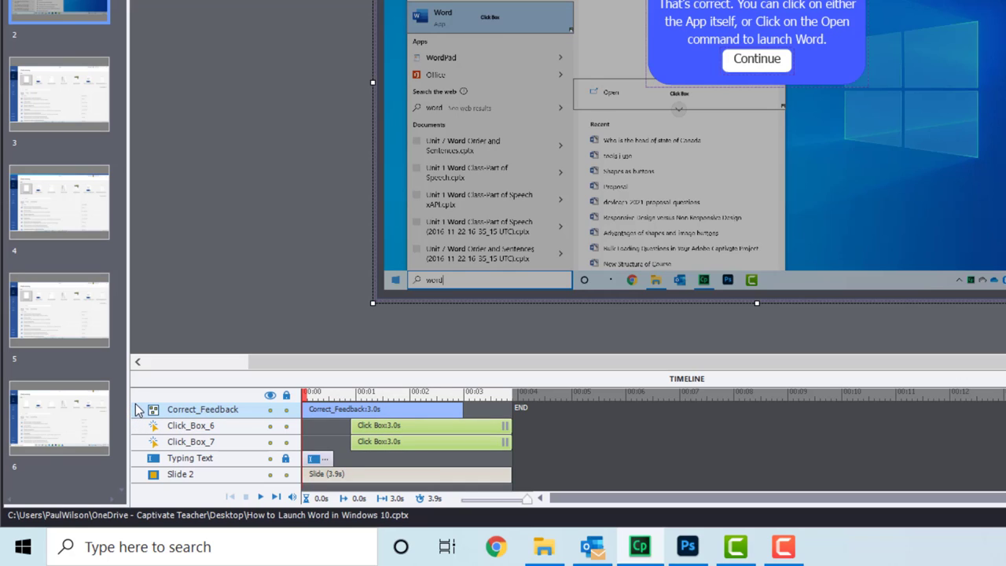
{"action": "left_click", "coordinate": [138, 409]}
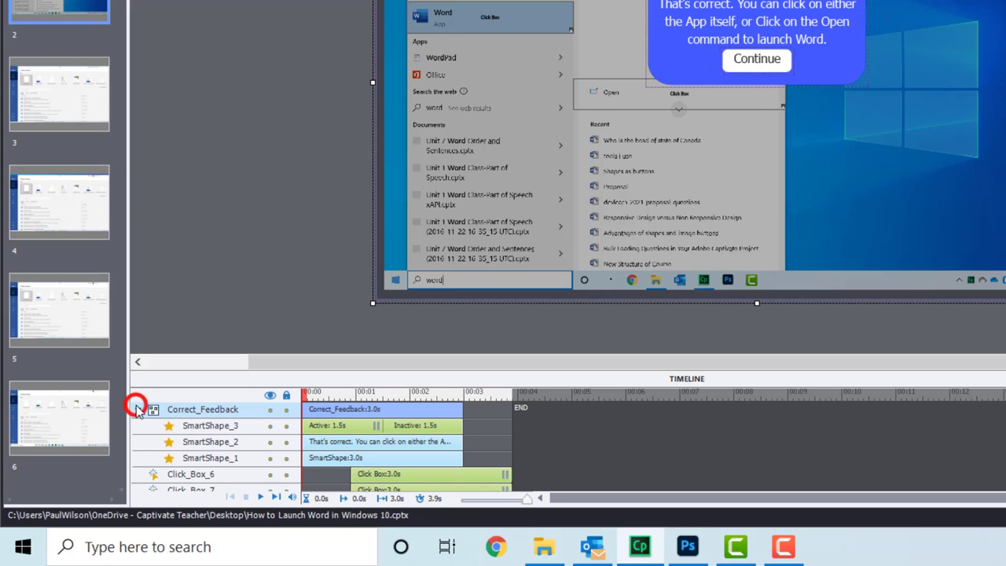
{"action": "left_click", "coordinate": [342, 426]}
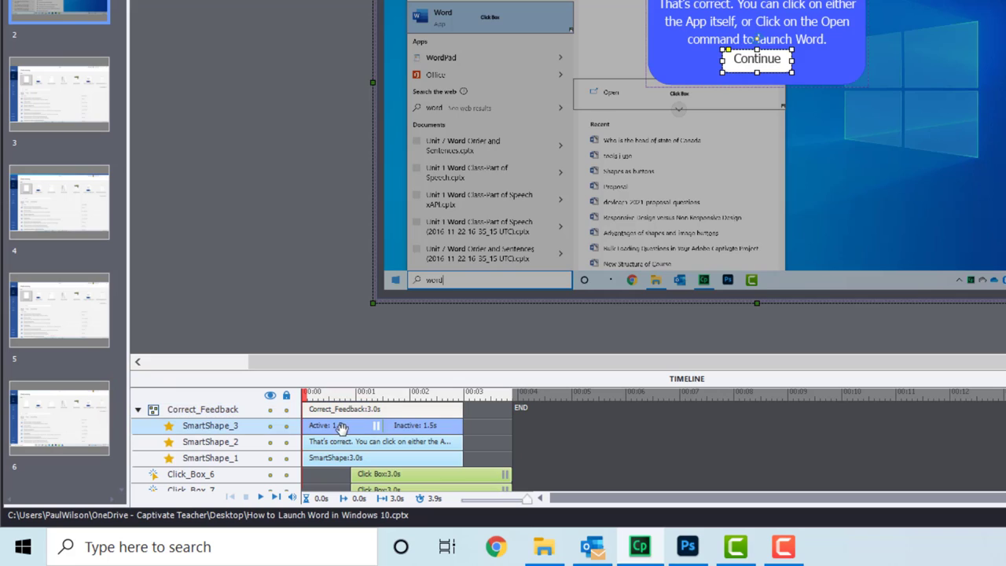
{"action": "left_click", "coordinate": [343, 438], "text": "ctrl"}
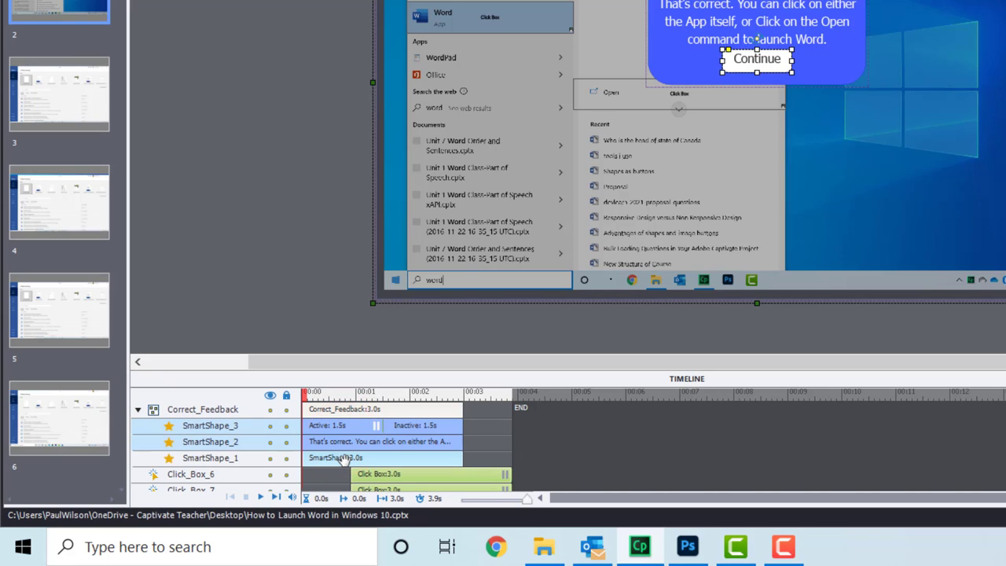
{"action": "left_click", "coordinate": [343, 458], "text": "ctrl"}
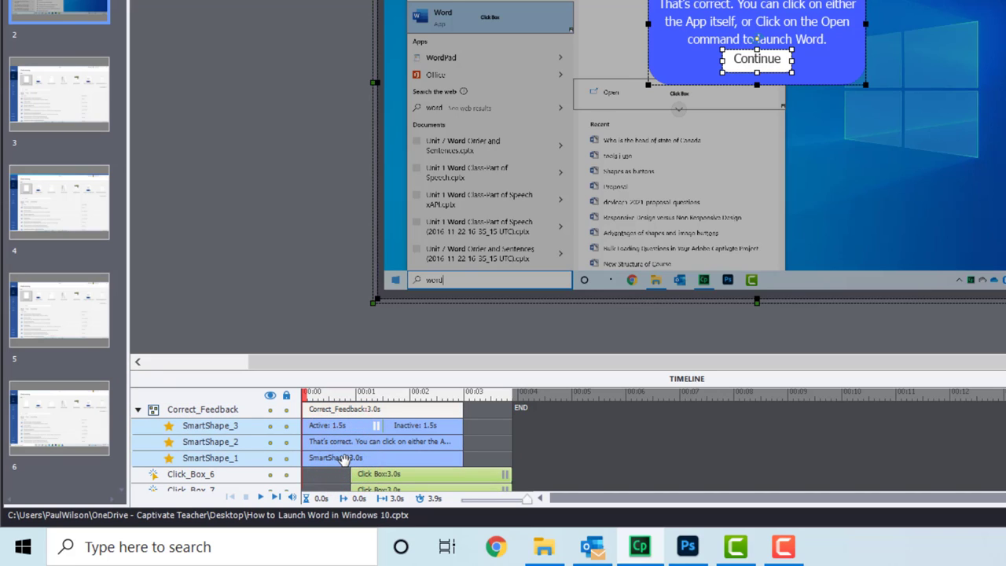
{"action": "key", "text": "ctrl+e"}
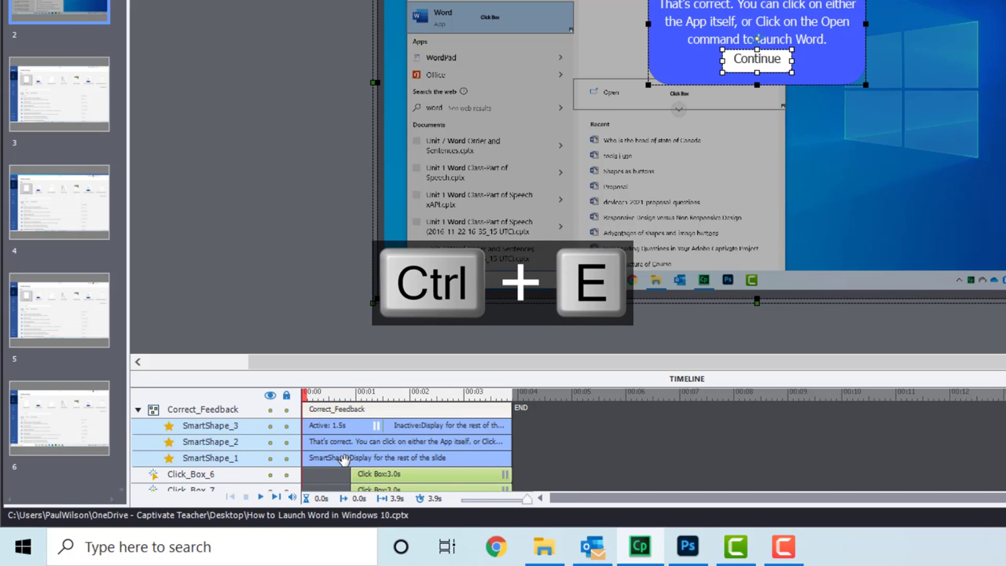
{"action": "left_click", "coordinate": [298, 249]}
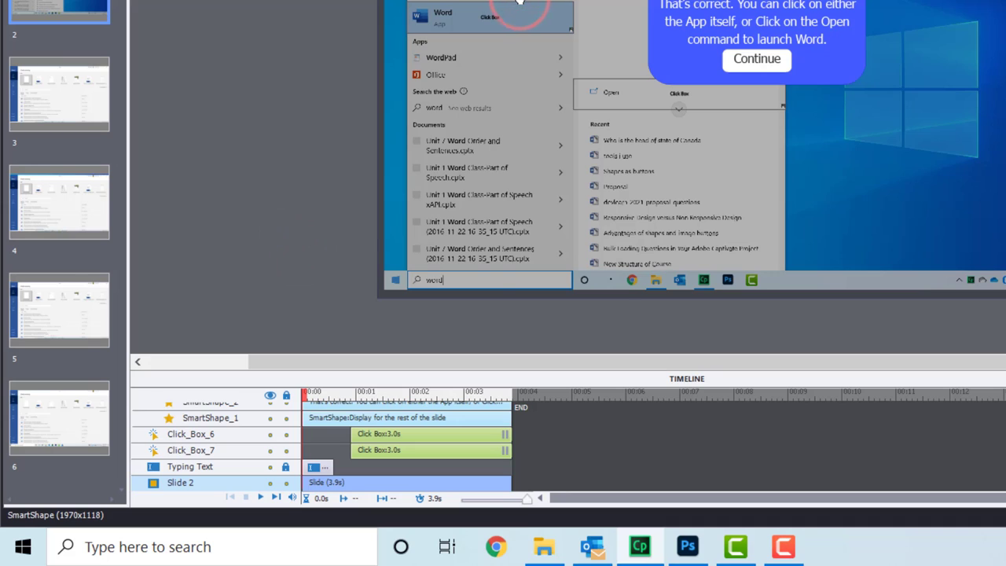
{"action": "key", "text": "ctrl+d"}
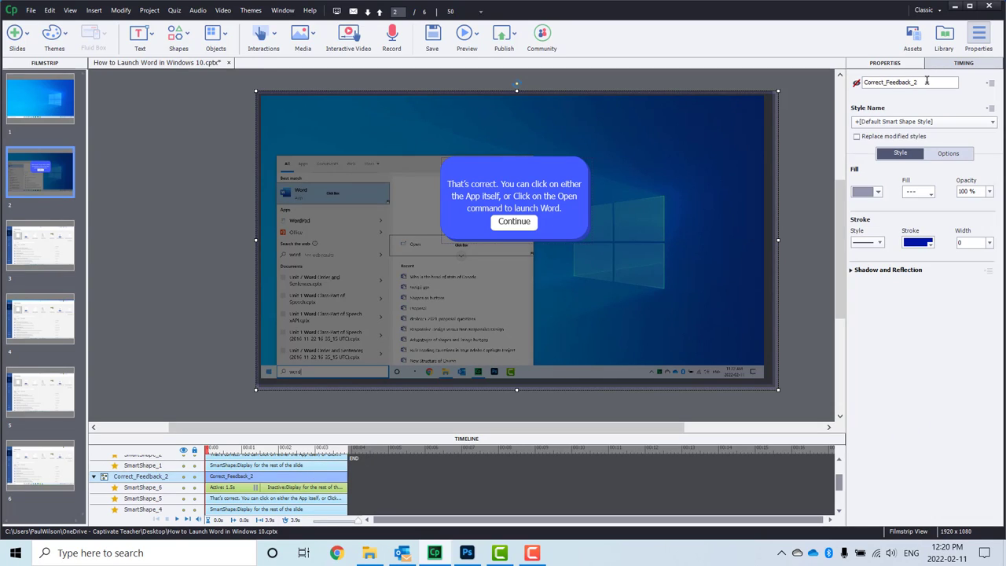
Rename the duplicated group to Incorrect_Feedback and select both feedback groups together.
{"action": "left_click", "coordinate": [864, 81]}
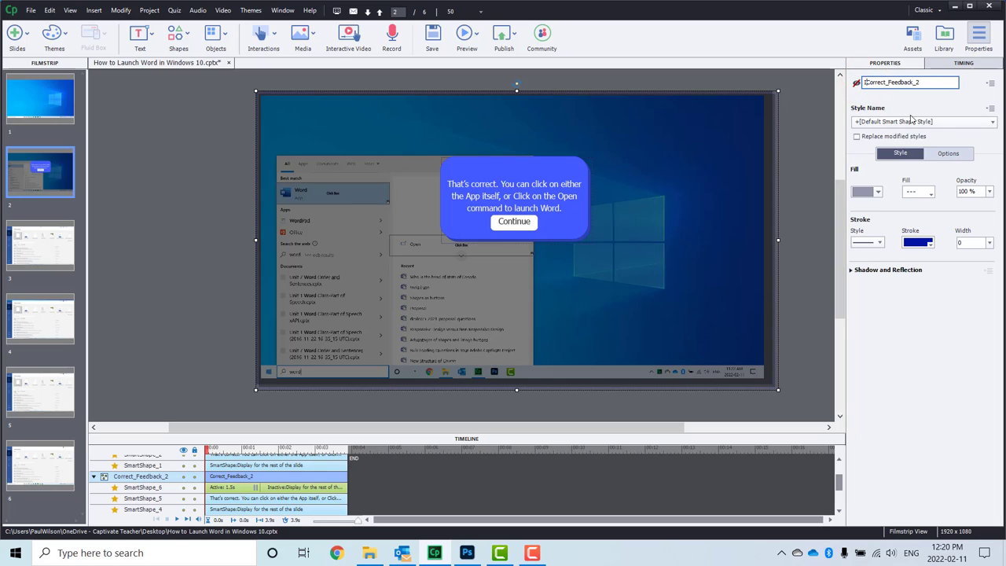
{"action": "type", "text": "In"}
{"action": "key", "text": "Delete"}
{"action": "type", "text": "c"}
{"action": "key", "text": "BackSpace"}
{"action": "key", "text": "BackSpace"}
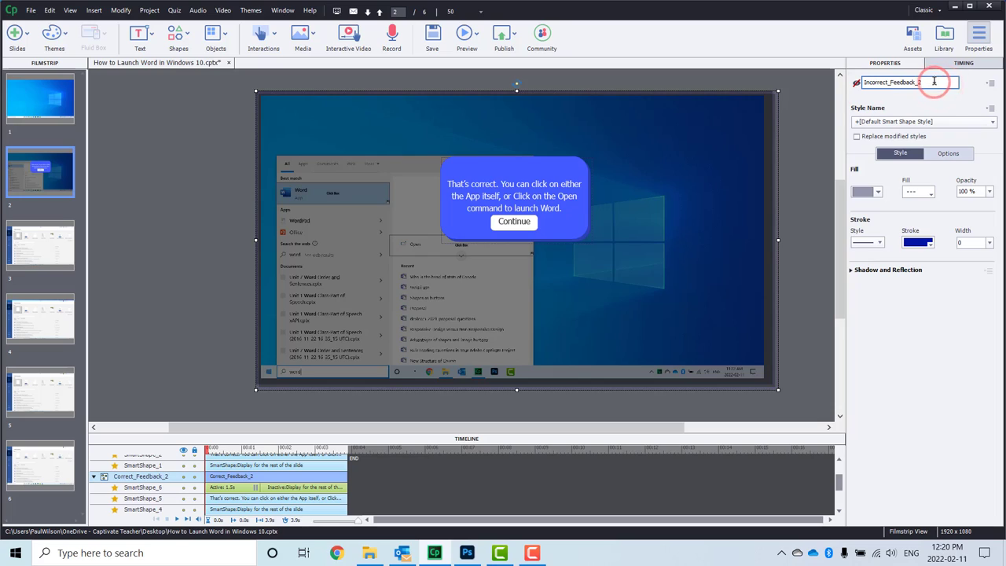
{"action": "key", "text": "Return"}
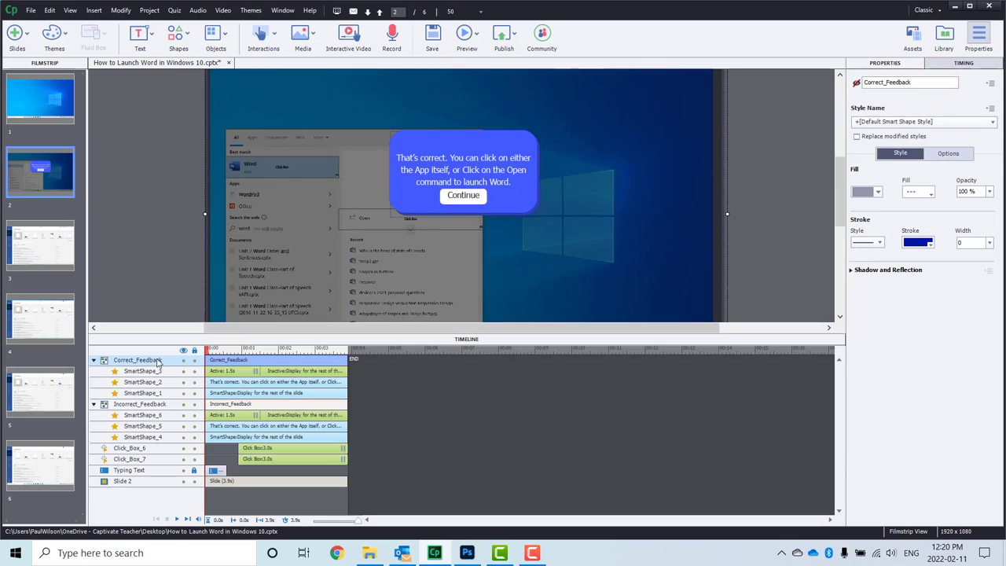
{"action": "left_click", "coordinate": [149, 406], "text": "ctrl"}
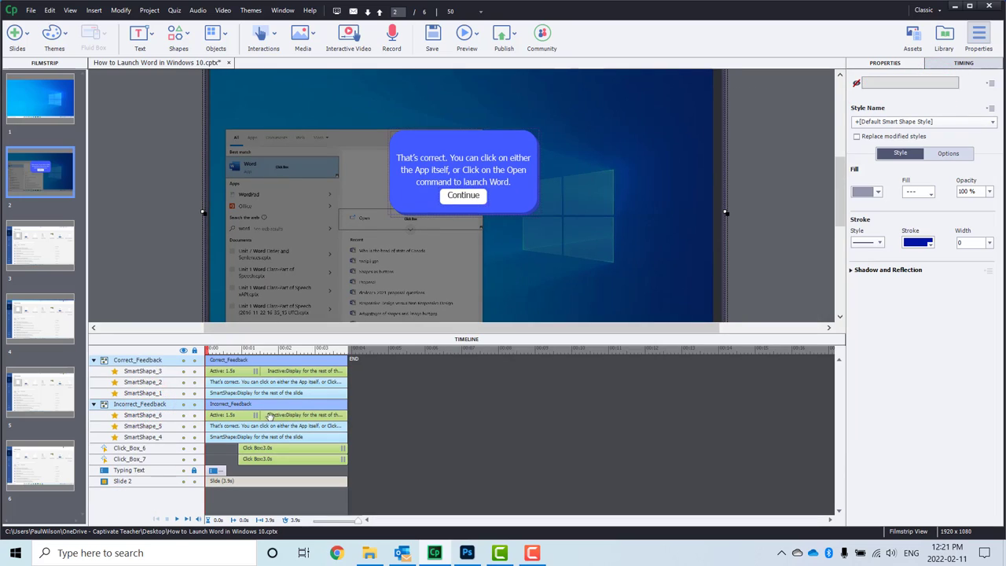
Align the two selected feedback groups horizontally and vertically on the slide.
{"action": "right_click", "coordinate": [320, 363]}
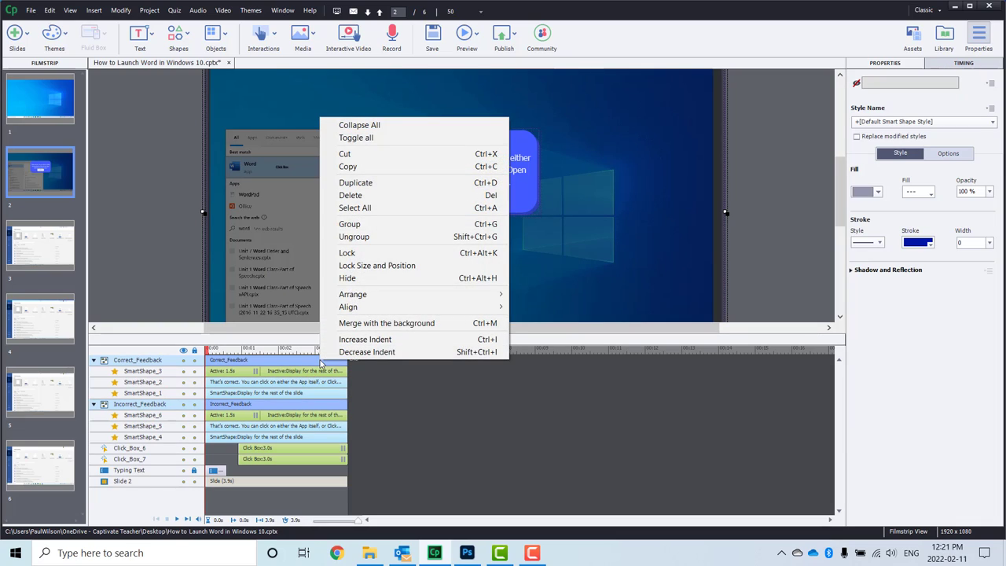
{"action": "mouse_move", "coordinate": [364, 309]}
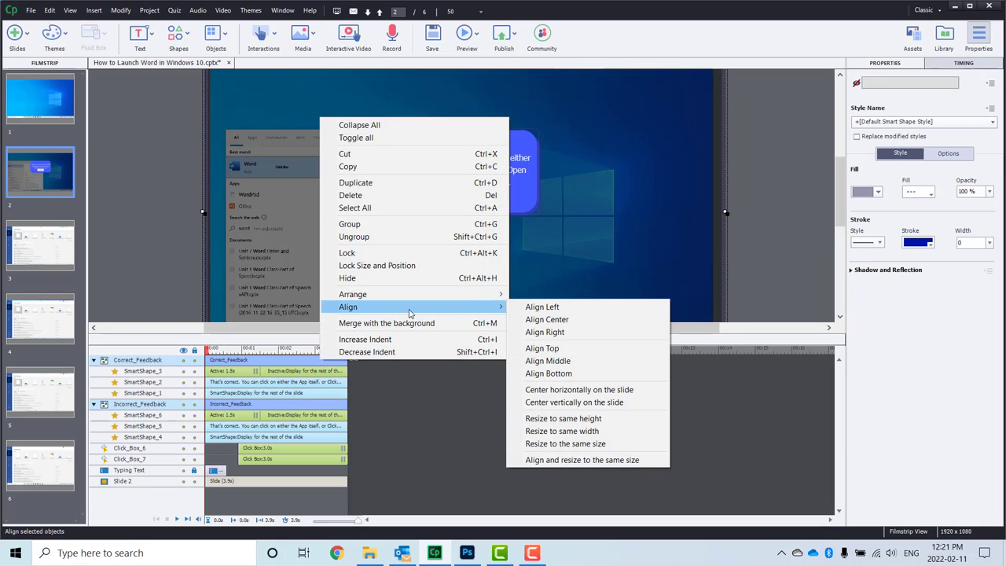
{"action": "left_click", "coordinate": [544, 332]}
{"action": "right_click", "coordinate": [570, 387]}
{"action": "mouse_move", "coordinate": [607, 361]}
{"action": "left_click", "coordinate": [841, 456]}
Hide Correct_Feedback on the stage and select the Incorrect_Feedback group.
{"action": "left_click", "coordinate": [753, 267]}
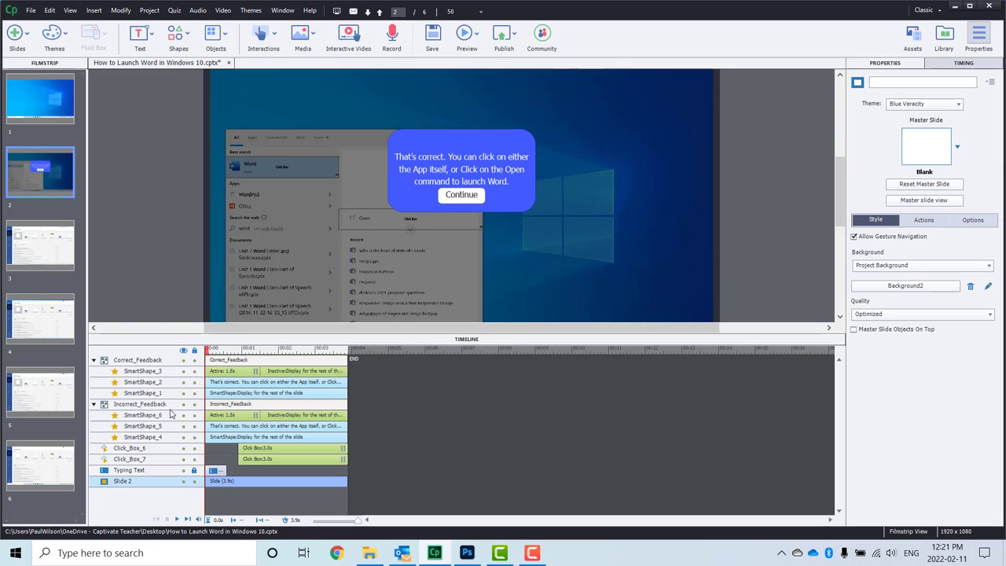
{"action": "left_click", "coordinate": [184, 361]}
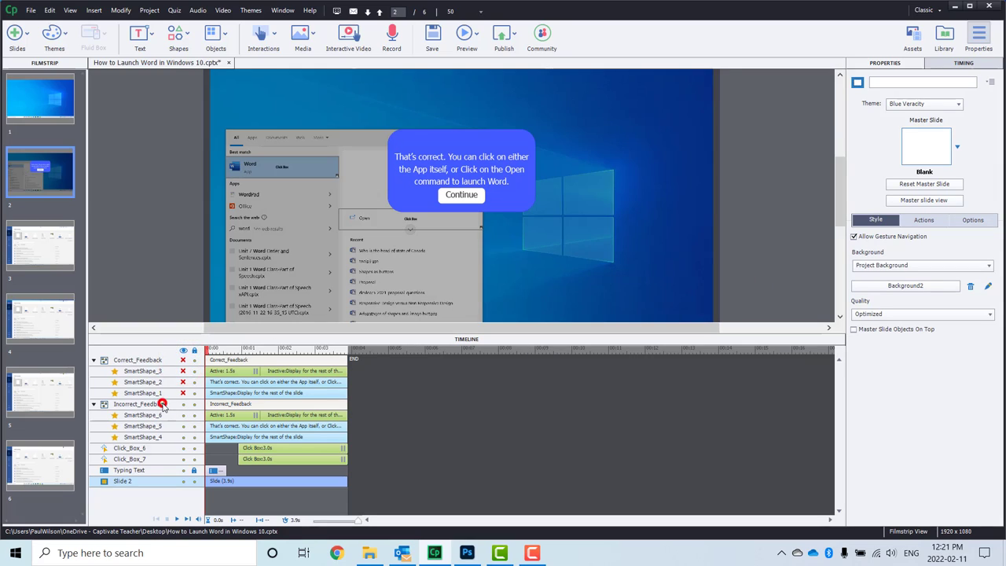
{"action": "left_click", "coordinate": [163, 406]}
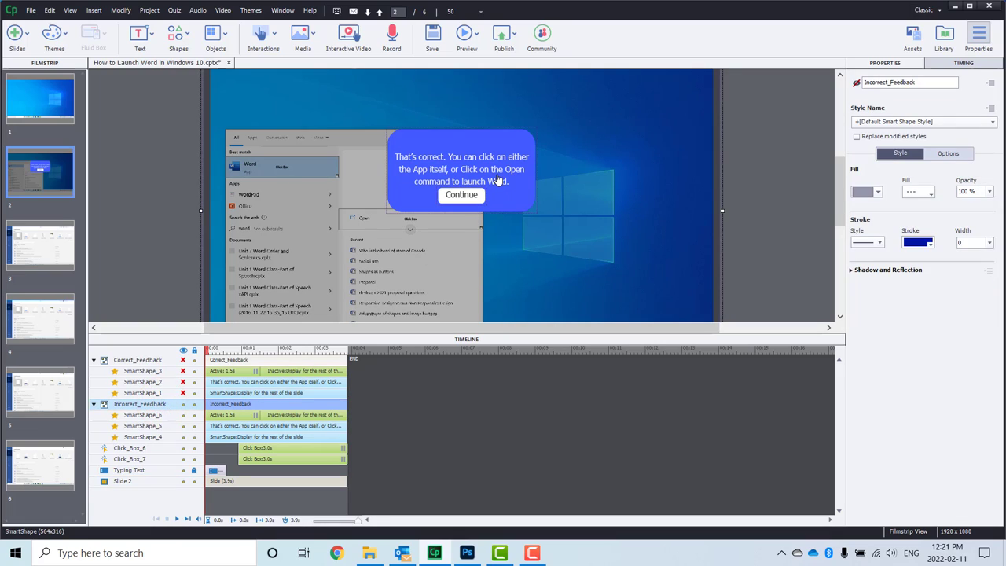
Exclude the Continue button SmartShape_6 from quiz scoring.
{"action": "left_click", "coordinate": [472, 195]}
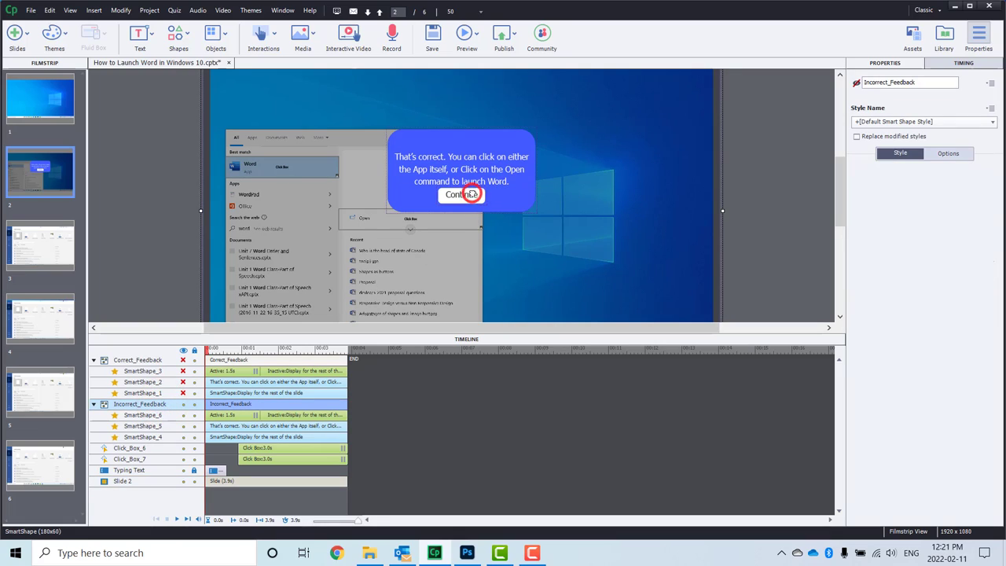
{"action": "left_click", "coordinate": [472, 194]}
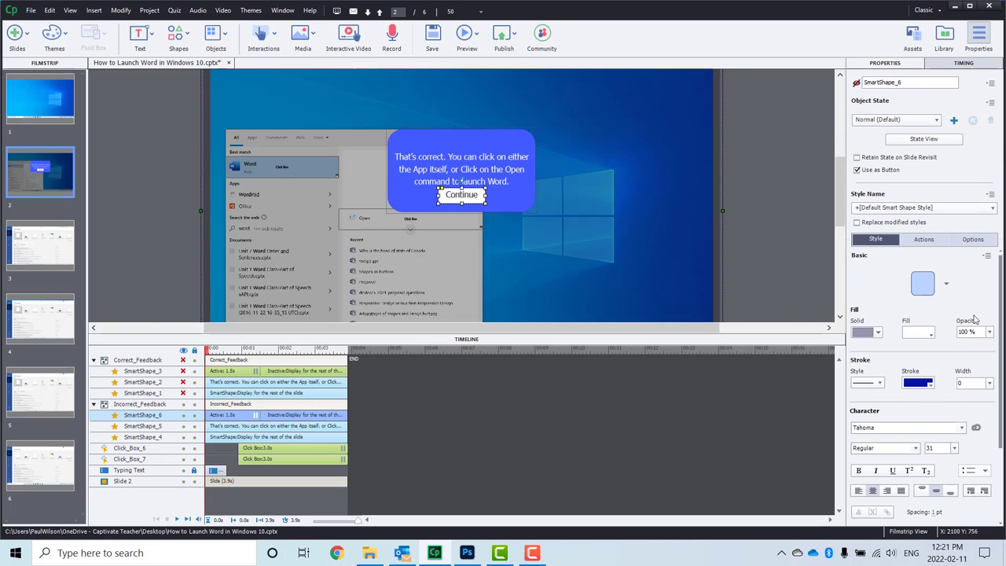
{"action": "left_click", "coordinate": [922, 240]}
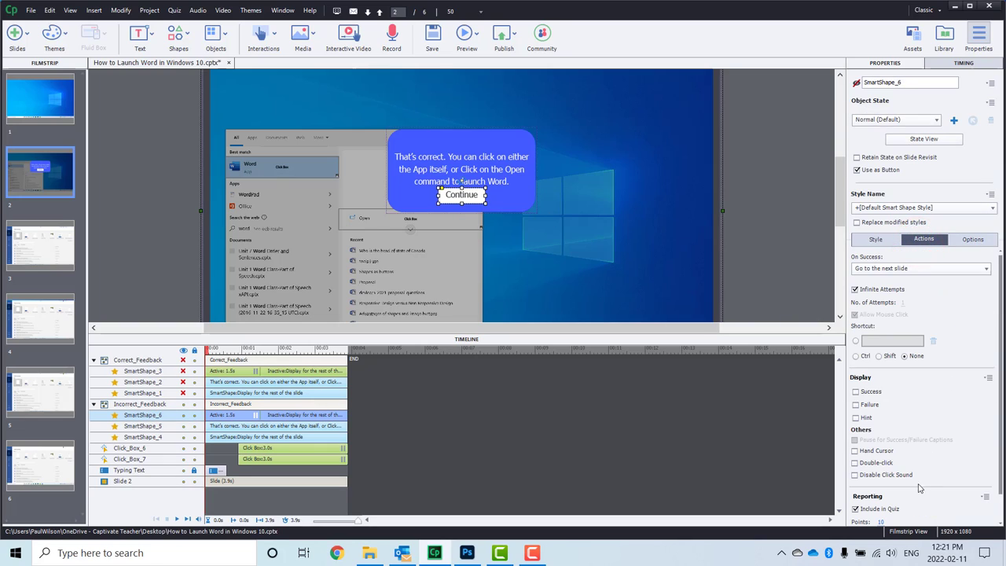
{"action": "left_click", "coordinate": [856, 510]}
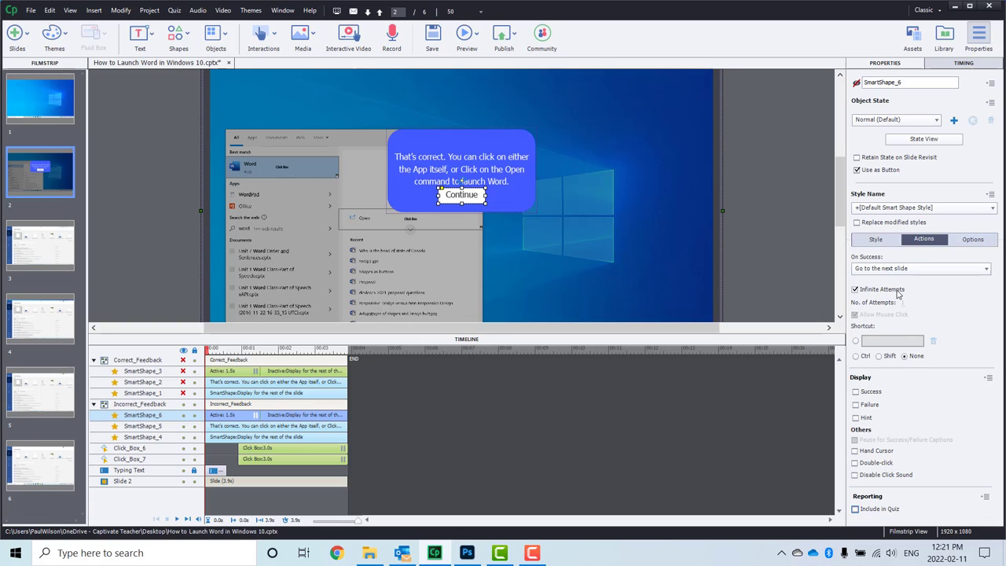
Change the SmartShape_5 message to "That's incorrect." and hide the Incorrect_Feedback group.
{"action": "left_click", "coordinate": [152, 426]}
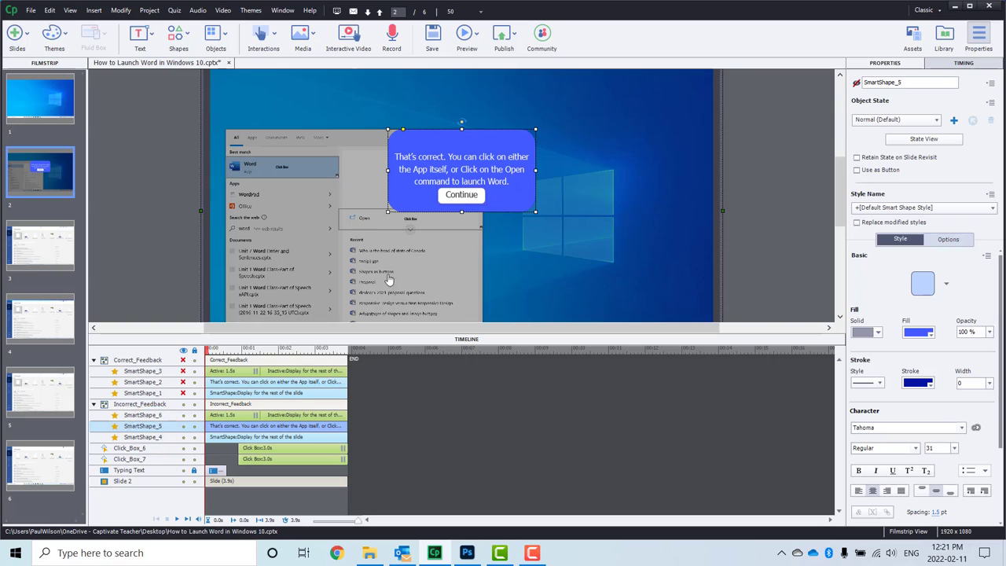
{"action": "left_click", "coordinate": [414, 161]}
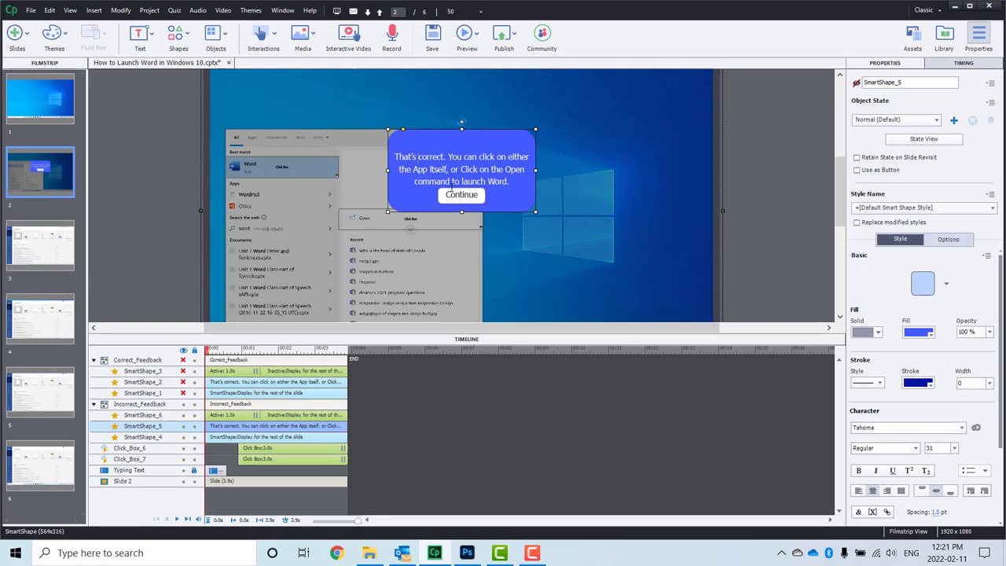
{"action": "type", "text": "in"}
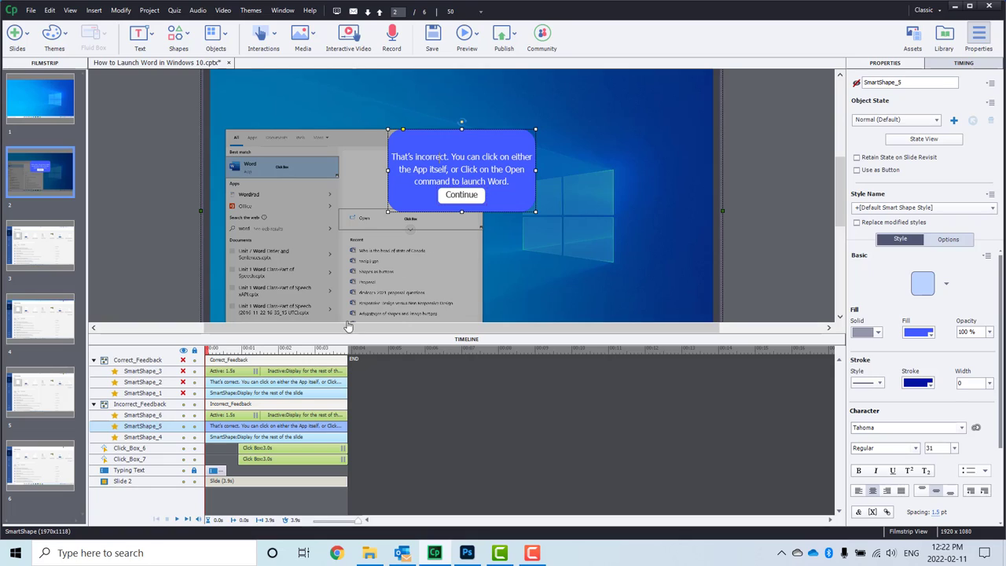
{"action": "left_click", "coordinate": [184, 404]}
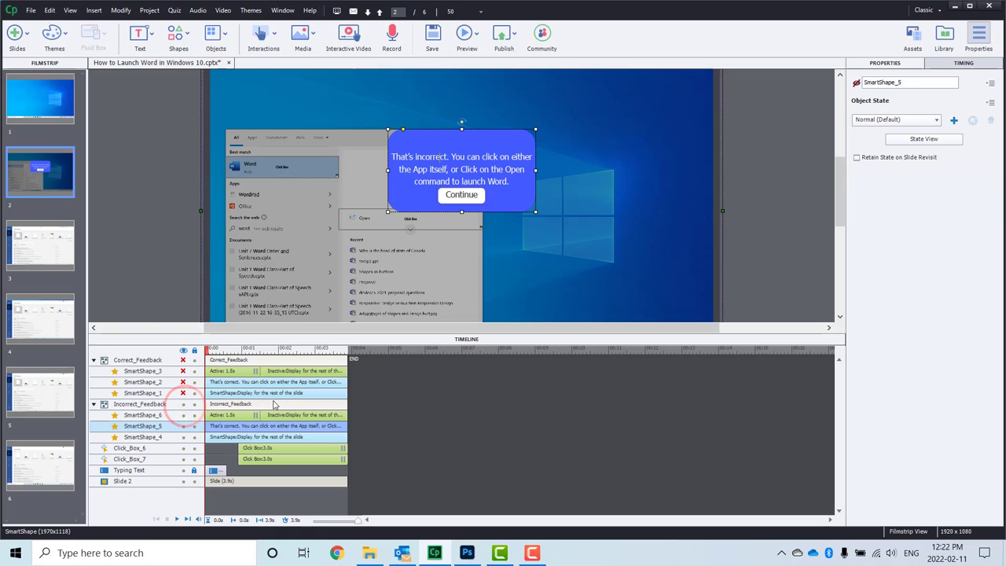
Select the Open and Word click boxes and set On Success to show Correct_Feedback.
{"action": "left_click", "coordinate": [274, 405]}
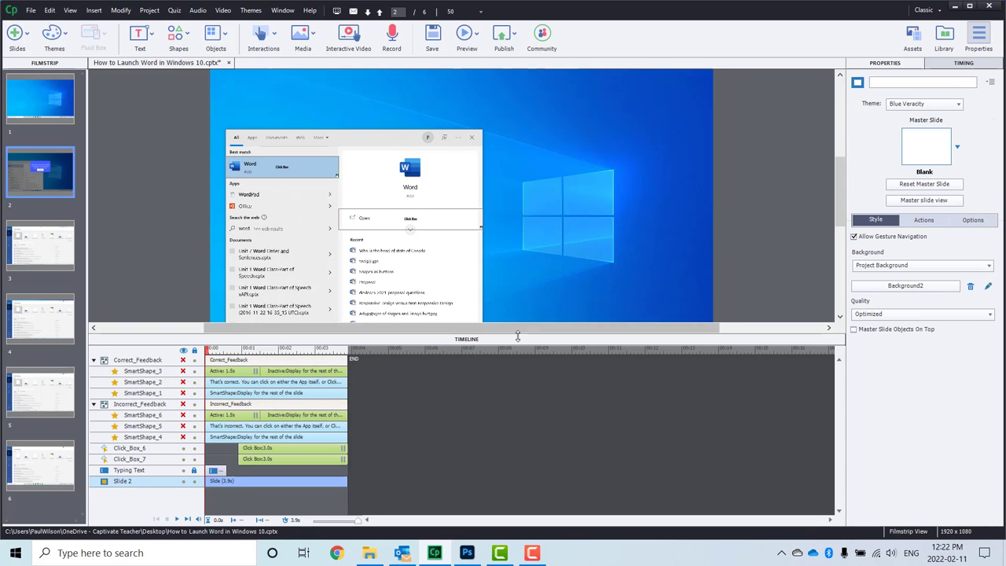
{"action": "left_click", "coordinate": [781, 173]}
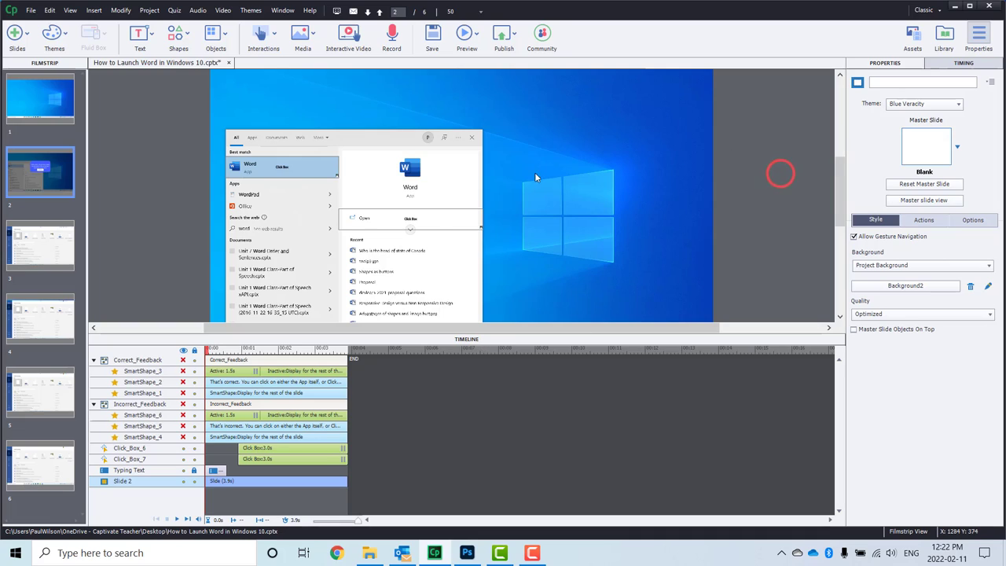
{"action": "left_click", "coordinate": [429, 220]}
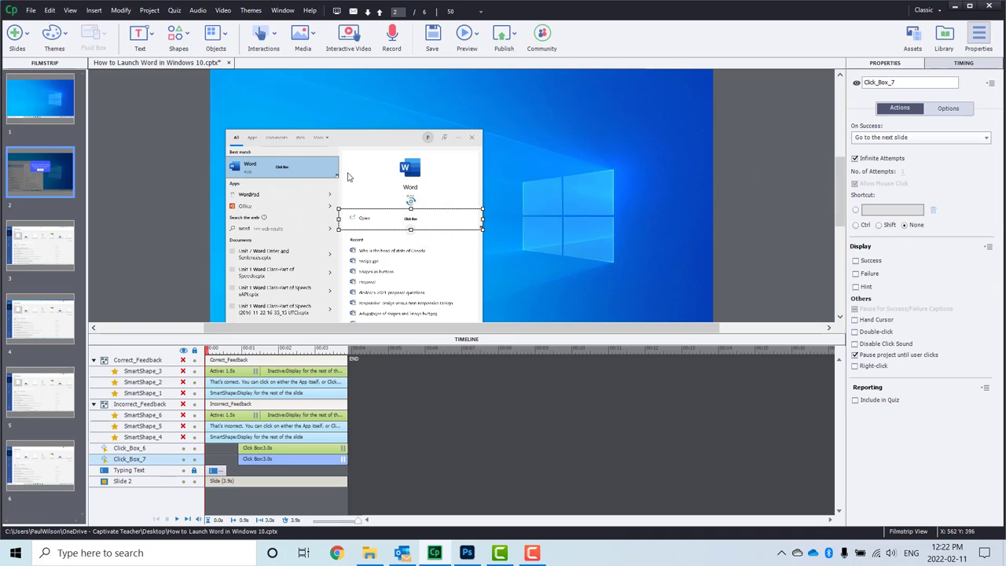
{"action": "left_click", "coordinate": [301, 169], "text": "shift"}
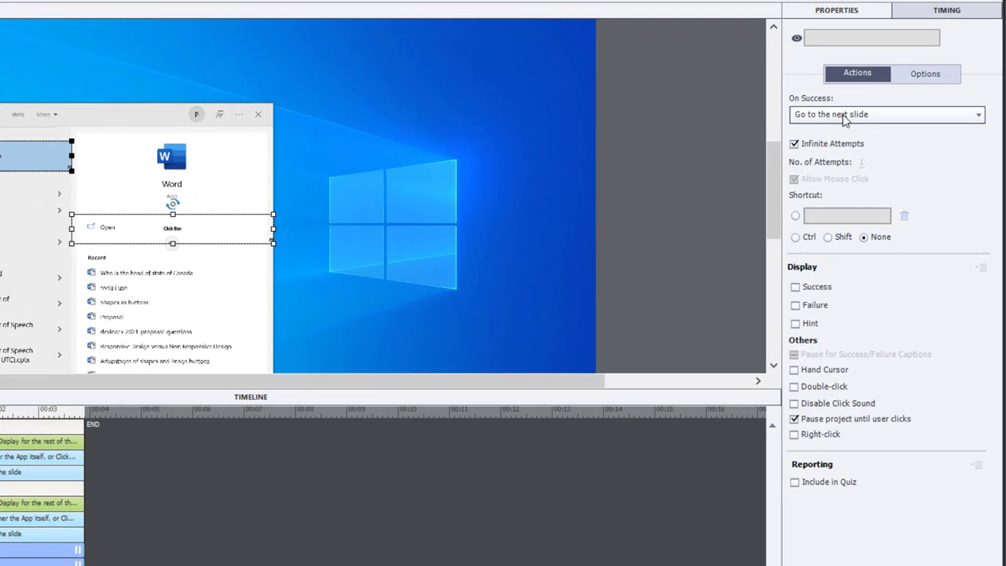
{"action": "left_click", "coordinate": [890, 137]}
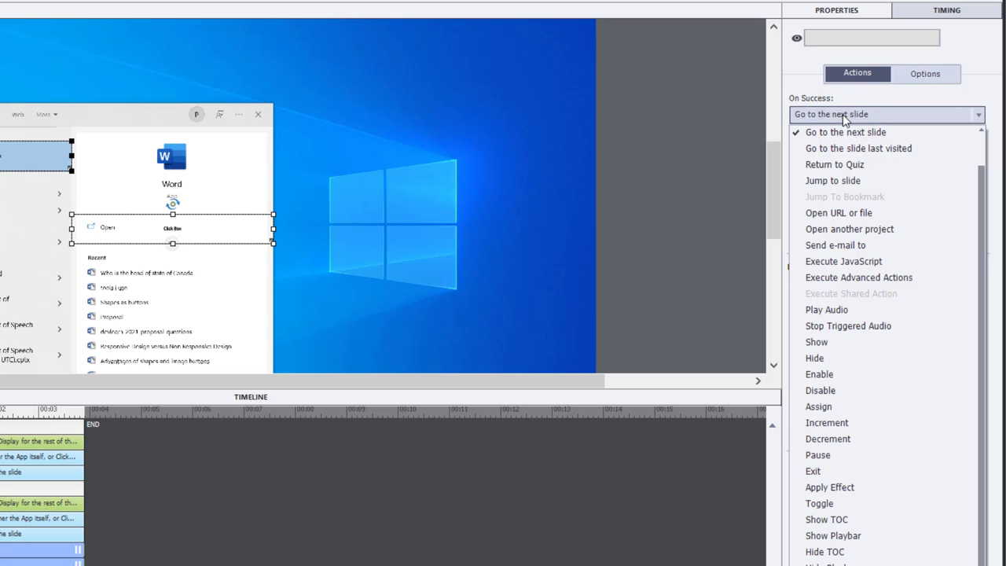
{"action": "left_click", "coordinate": [837, 342]}
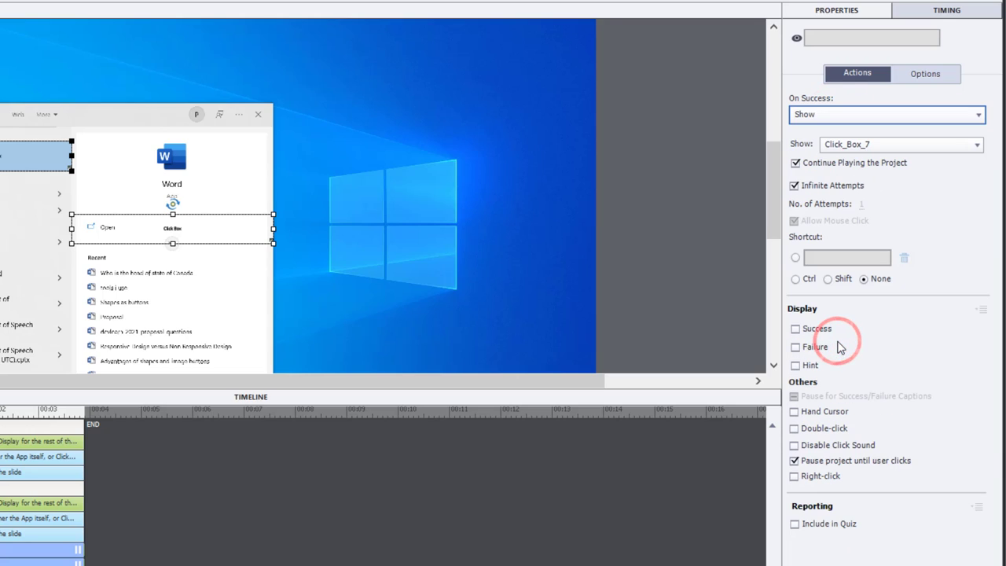
{"action": "left_click", "coordinate": [865, 144]}
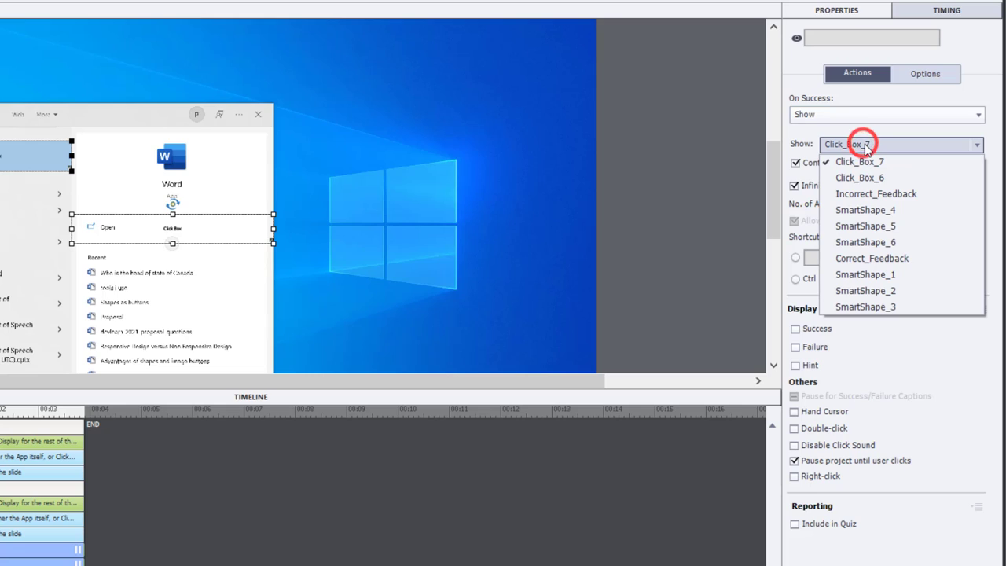
{"action": "left_click", "coordinate": [902, 262]}
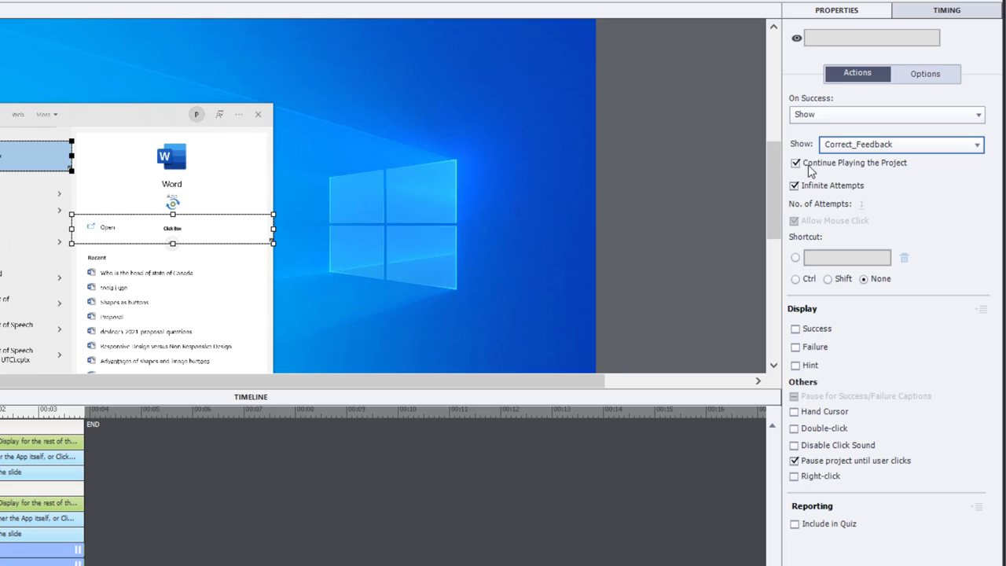
Disable Continue Playing and infinite attempts, and show Incorrect_Feedback on the last attempt without continuing.
{"action": "key", "text": "space"}
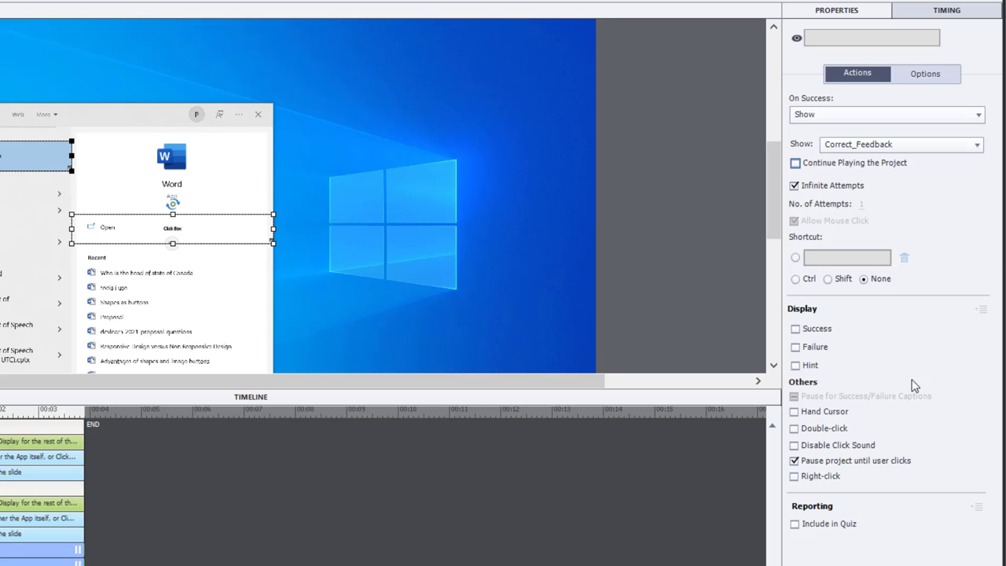
{"action": "left_click", "coordinate": [795, 186]}
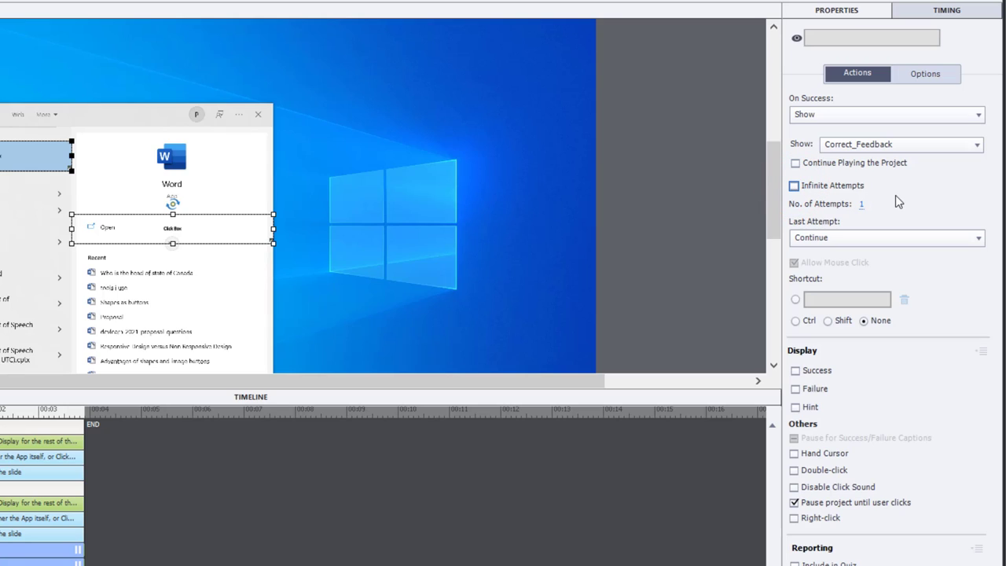
{"action": "left_click", "coordinate": [871, 239]}
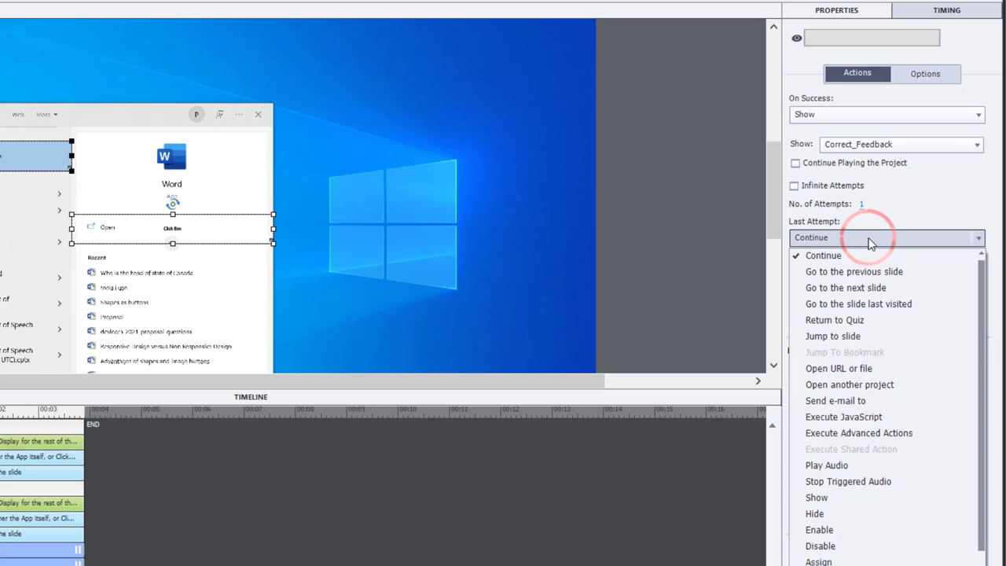
{"action": "left_click", "coordinate": [825, 507]}
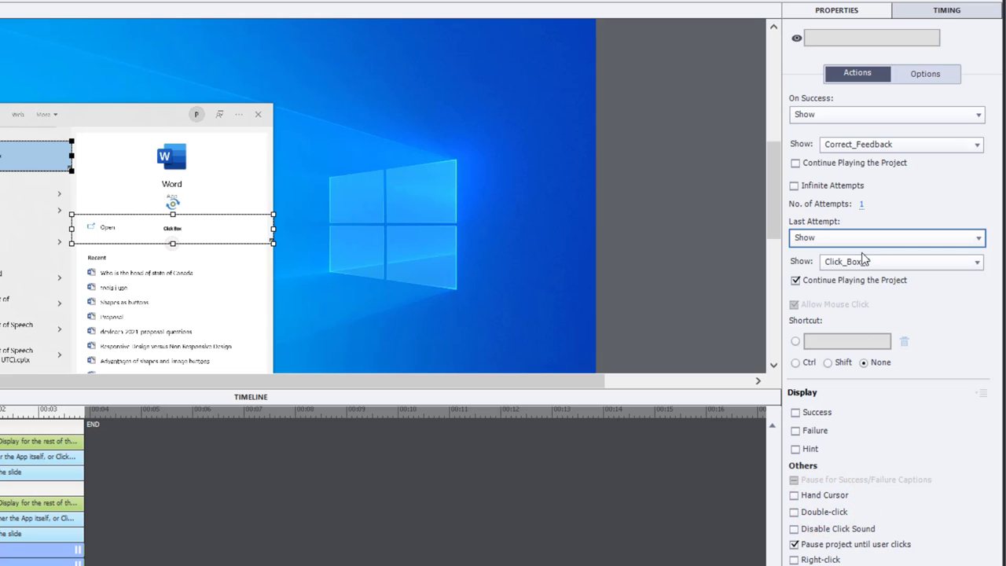
{"action": "left_click", "coordinate": [864, 263]}
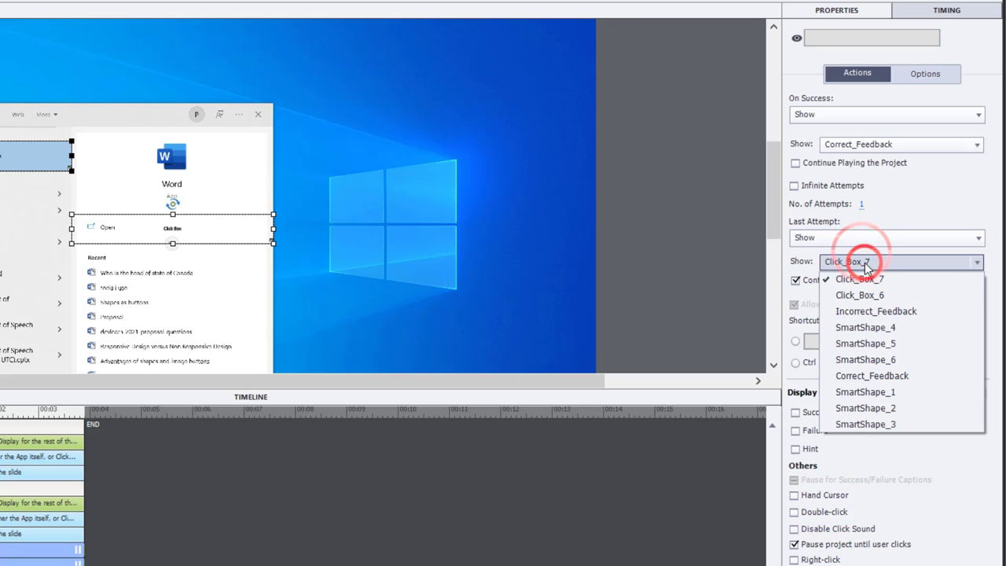
{"action": "left_click", "coordinate": [879, 312]}
{"action": "left_click", "coordinate": [796, 280]}
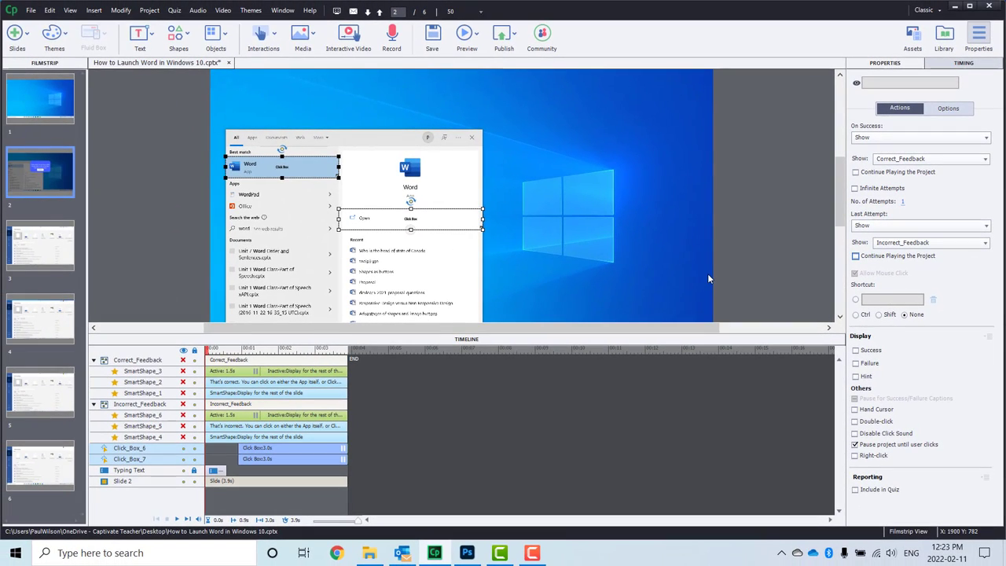
{"action": "left_click", "coordinate": [472, 35]}
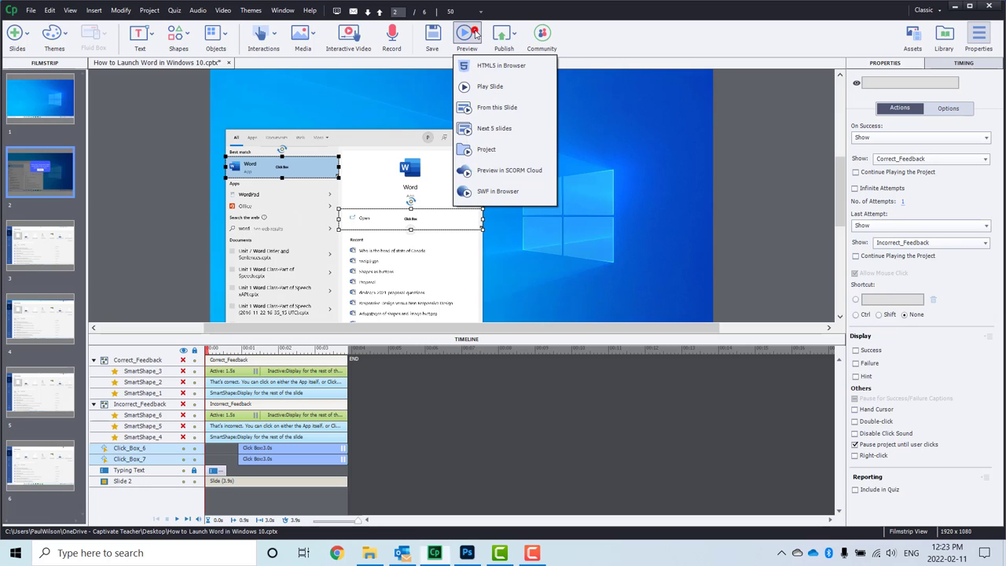
Preview in the browser as HTML5, testing Word's correct feedback and a wrong click's incorrect feedback.
{"action": "left_click", "coordinate": [487, 71]}
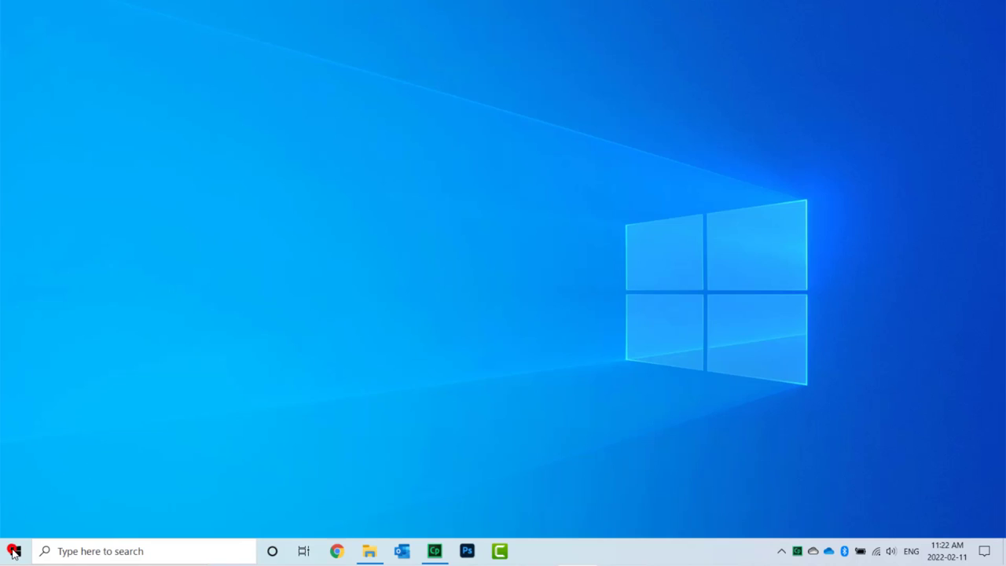
{"action": "left_click", "coordinate": [14, 550]}
{"action": "type", "text": "word"}
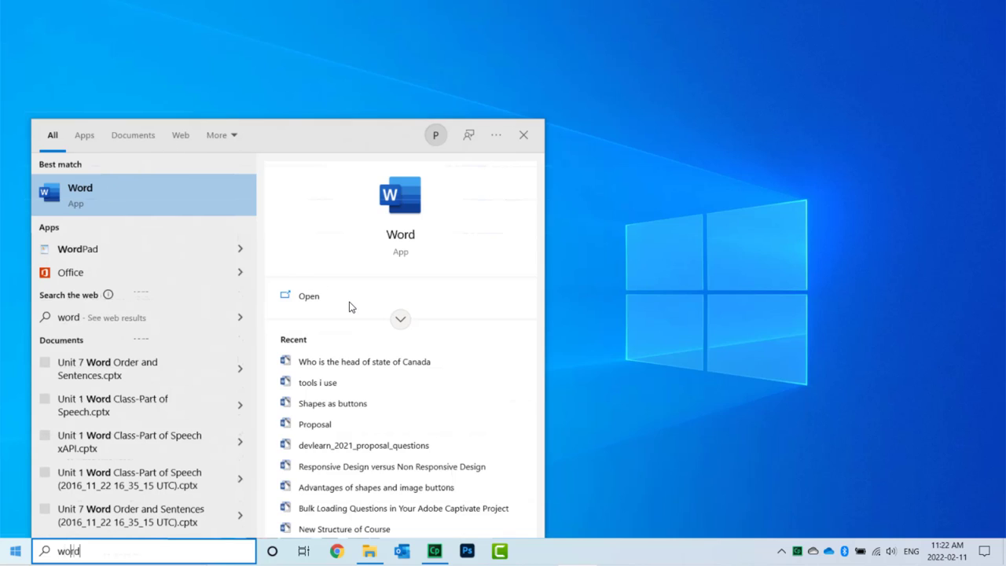
{"action": "left_click", "coordinate": [70, 192]}
{"action": "left_click", "coordinate": [713, 51]}
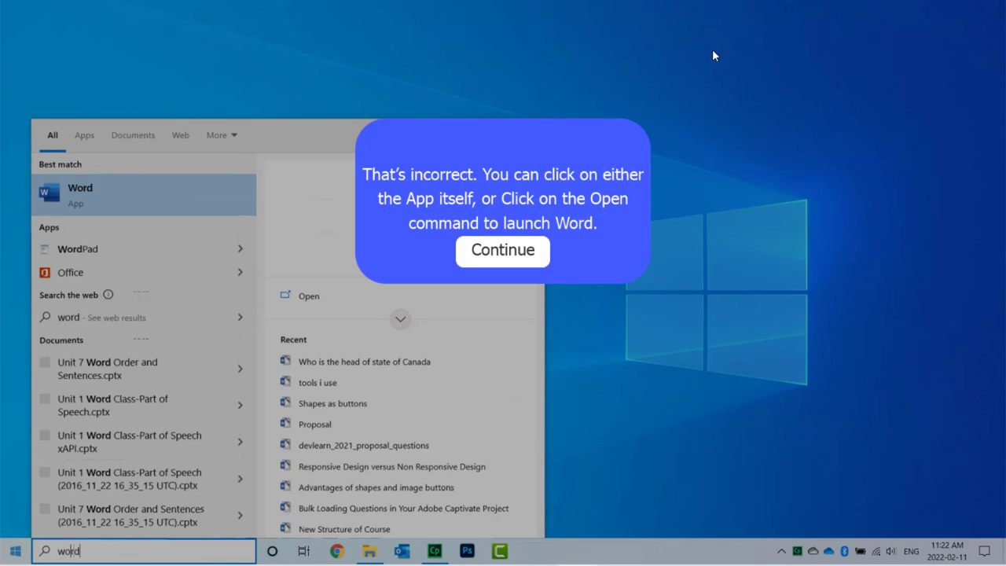
{"action": "left_click", "coordinate": [531, 266]}
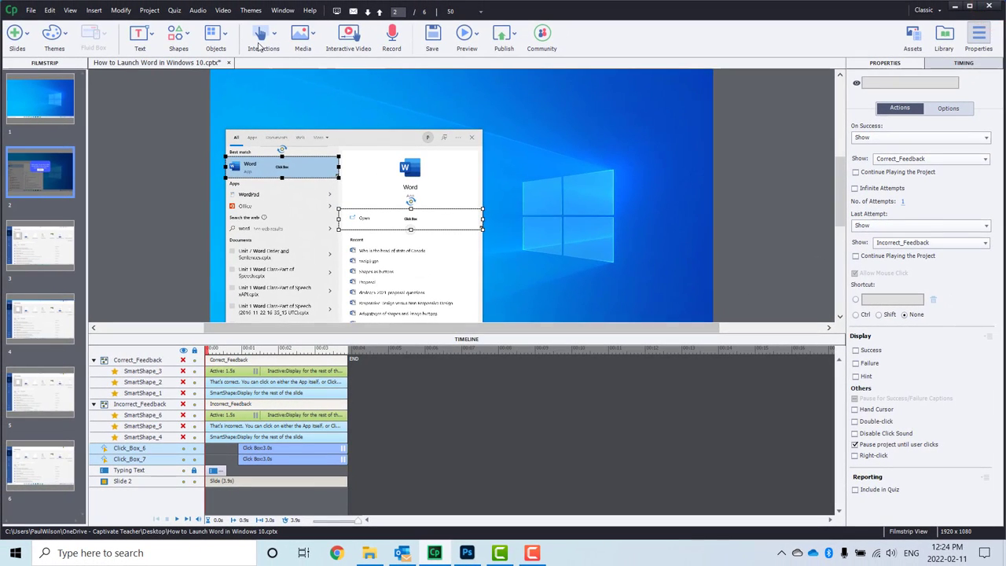
{"action": "left_click", "coordinate": [149, 11]}
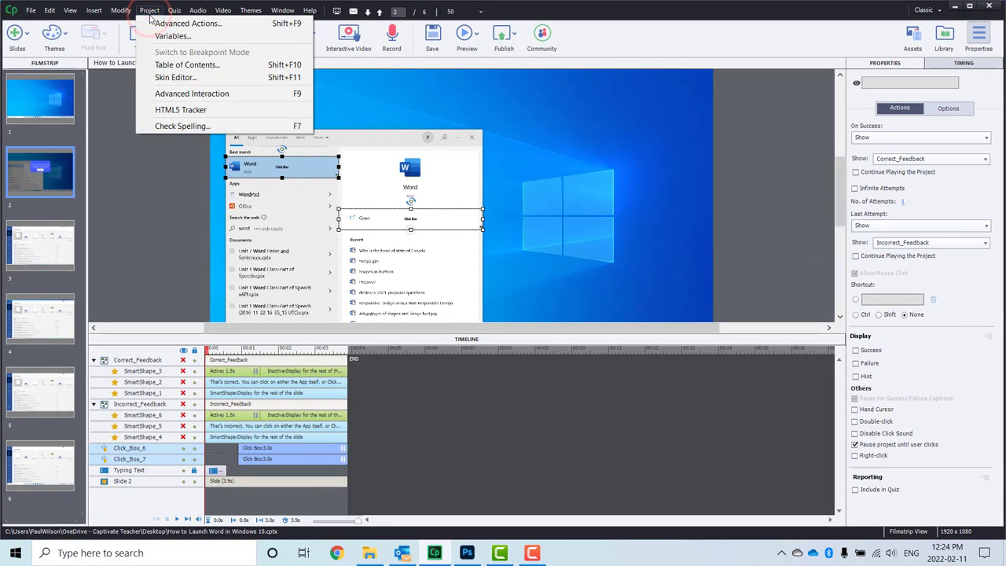
{"action": "left_click", "coordinate": [192, 93]}
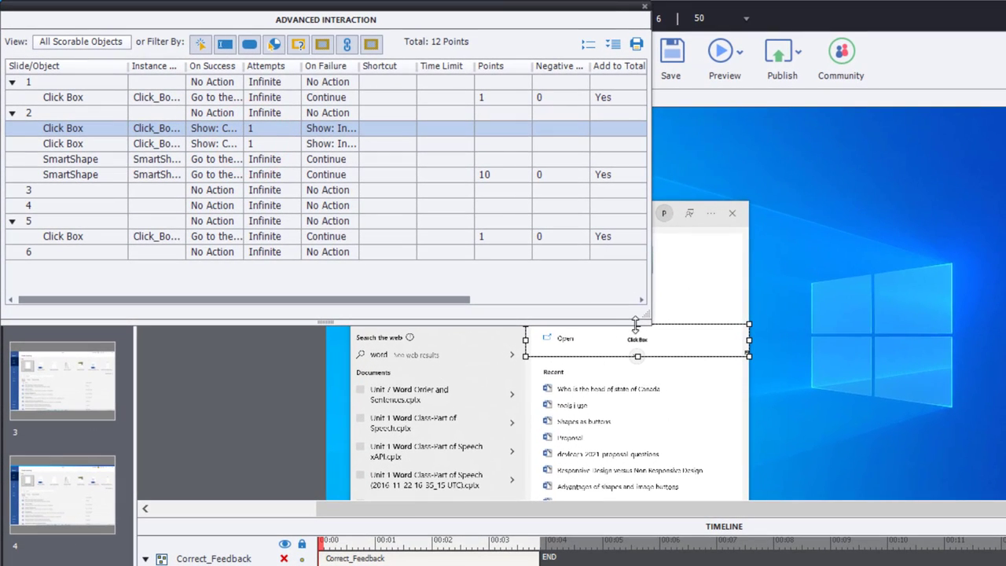
{"action": "left_click_drag", "start_coordinate": [636, 317], "coordinate": [1002, 565]}
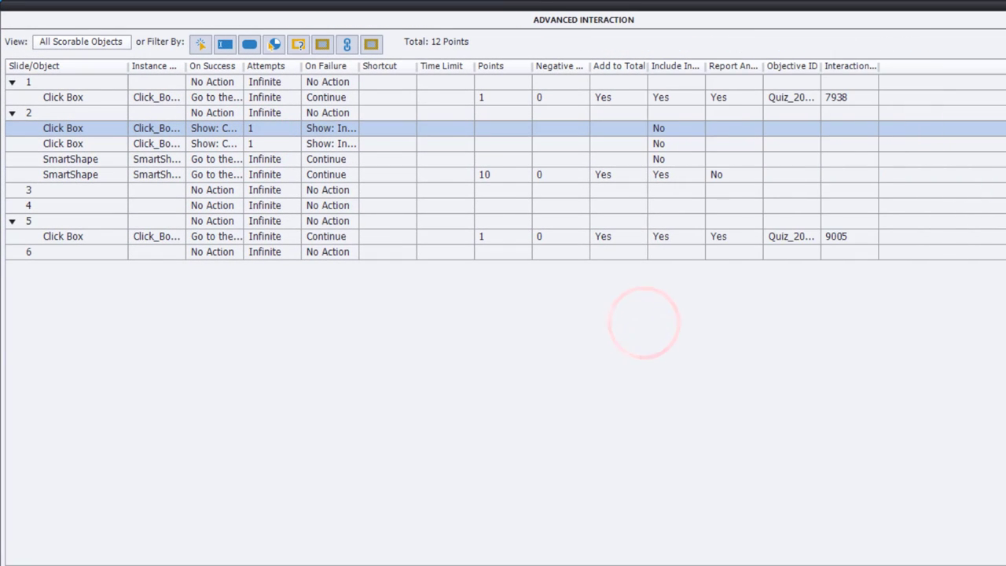